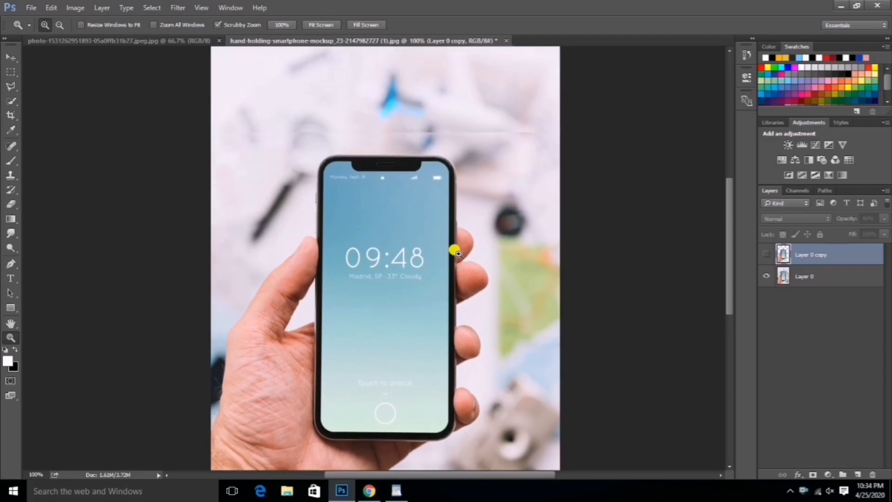
- Try a Color Range selection of sampled colours with fuzziness 40 on the phone image, and clear the selection
scroll(362, 200, "down", 3)
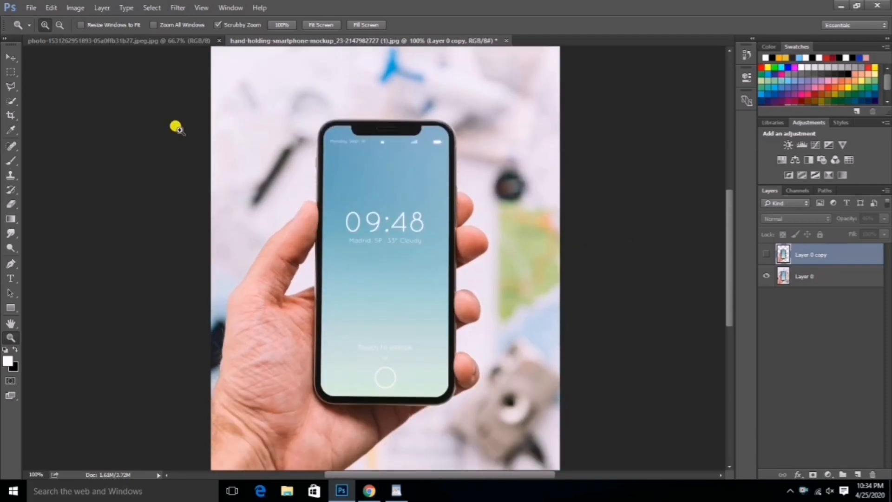
left_click(10, 57)
left_click(152, 7)
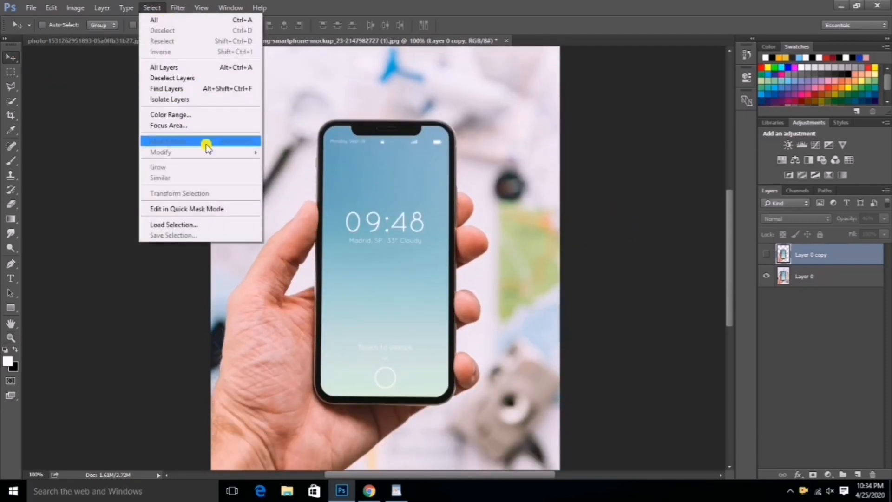
left_click(188, 115)
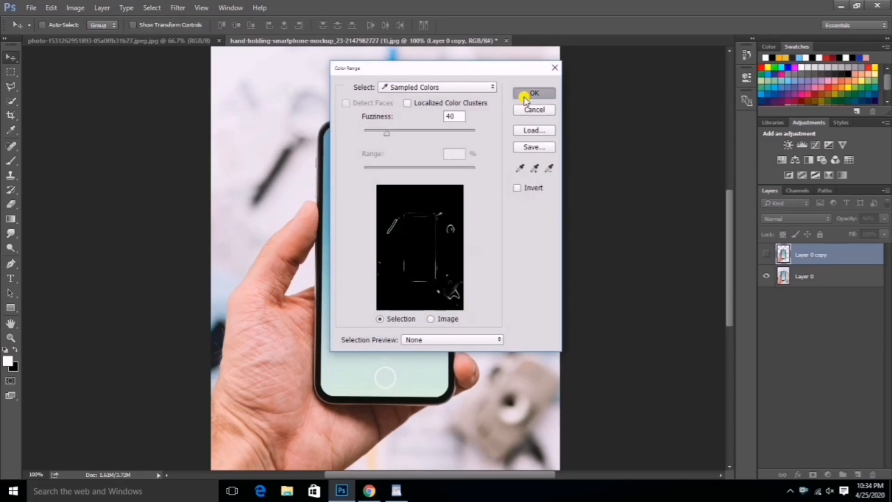
left_click(535, 93)
left_click_drag(466, 173, 545, 264)
key("ctrl+minus")
key("ctrl+minus")
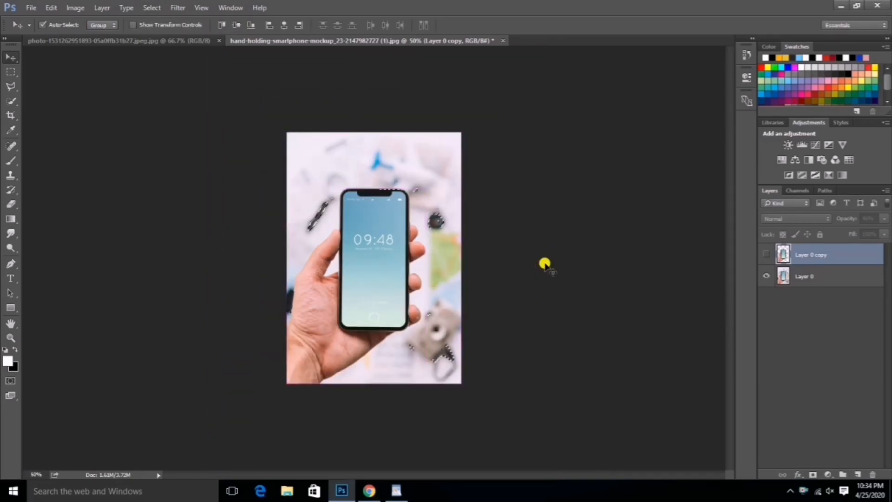
left_click(10, 338)
left_click(458, 215)
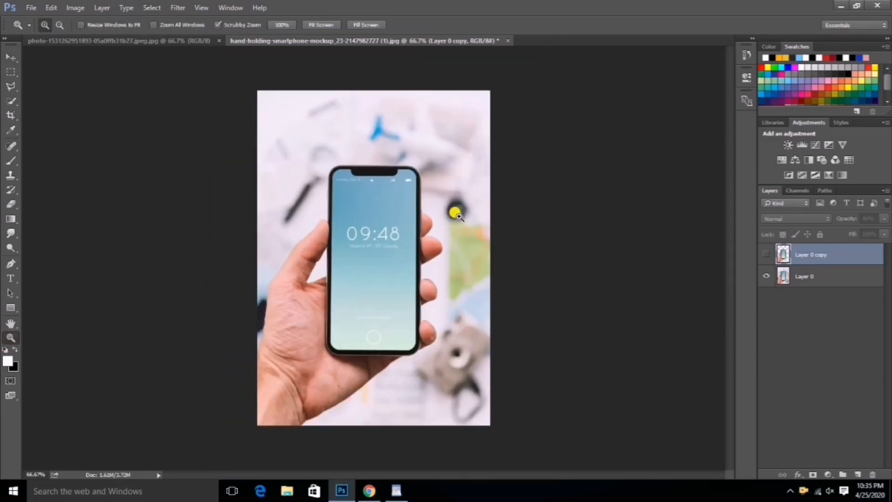
key("ctrl+d")
- Make Layer 0 copy the only visible layer and set its opacity to 100%
left_click(766, 256)
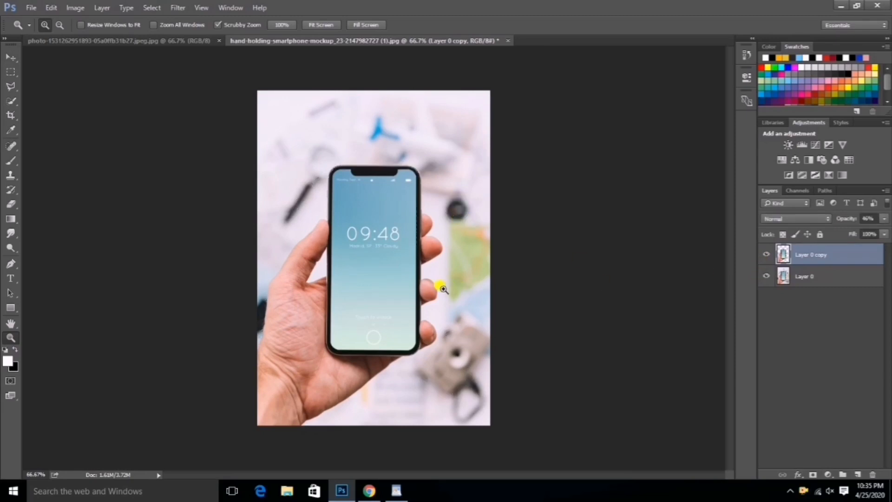
left_click(765, 276)
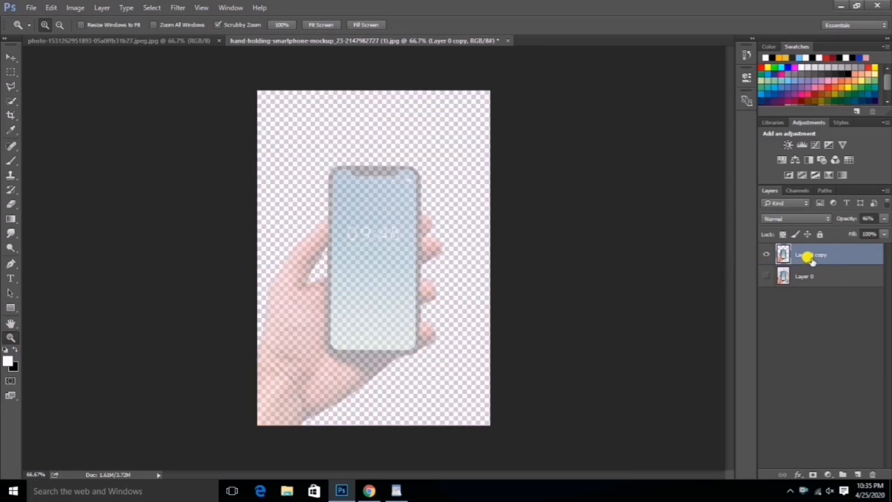
left_click(886, 219)
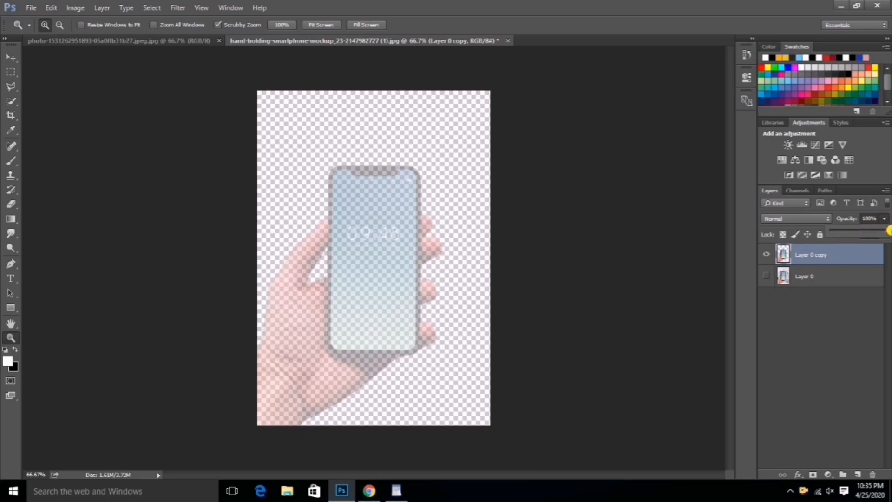
left_click_drag(889, 231, 889, 231)
- Copy the sunset road photo into the hand-holding-smartphone document
left_click(10, 57)
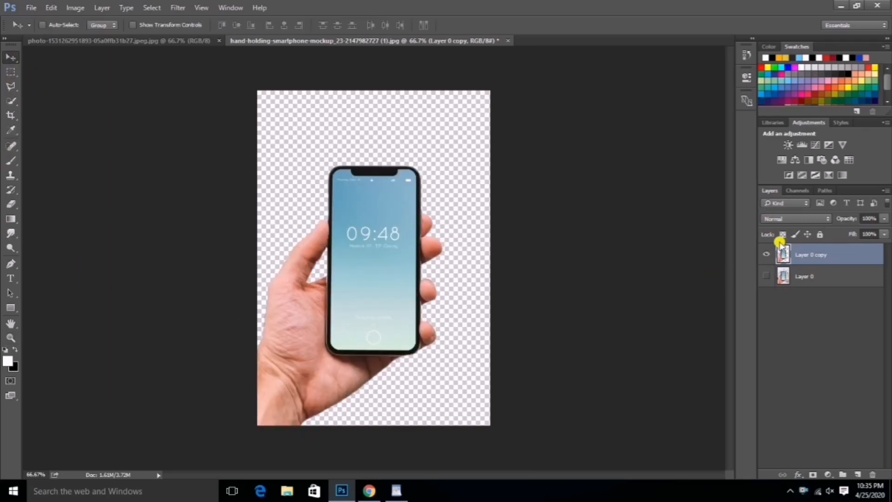
left_click(799, 277)
left_click(817, 257)
left_click(172, 41)
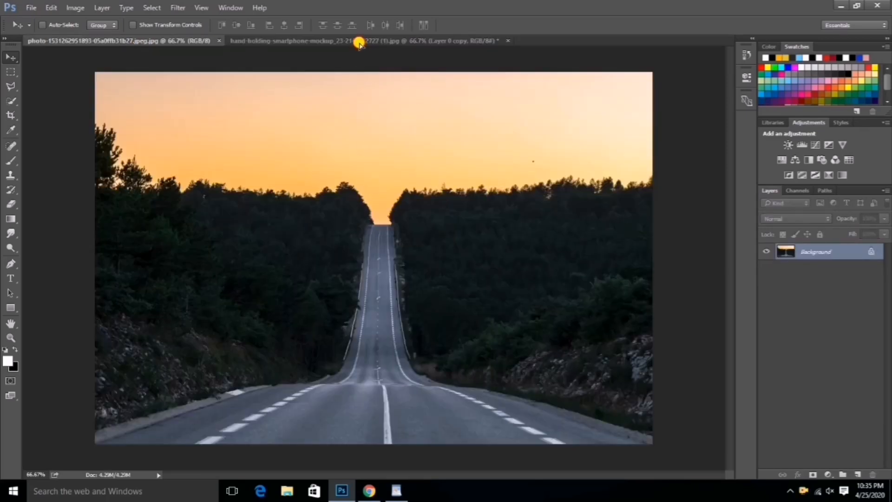
left_click_drag(359, 44, 416, 258)
- Position the road layer beneath Layer 0 copy and place a duplicate of it at the top of the layer stack
left_click_drag(825, 260, 842, 276)
left_click_drag(475, 287, 474, 311)
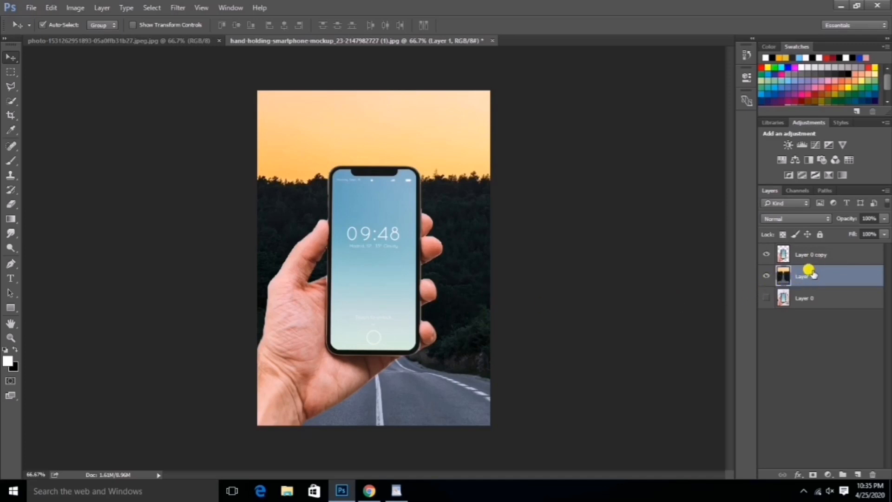
key("ctrl+j")
left_click_drag(813, 274, 809, 248)
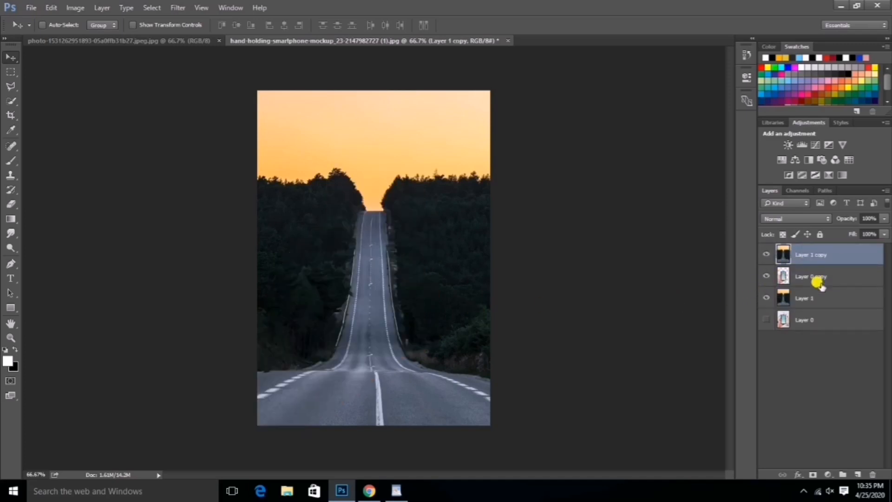
- Lower the opacity of both road layers to 63% and shift them together to align the road with the phone screen
left_click(818, 297, "ctrl")
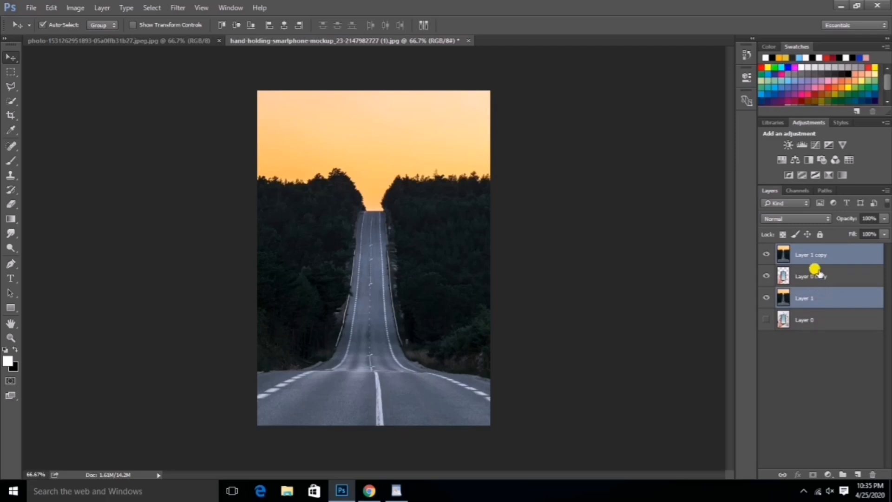
left_click(884, 221)
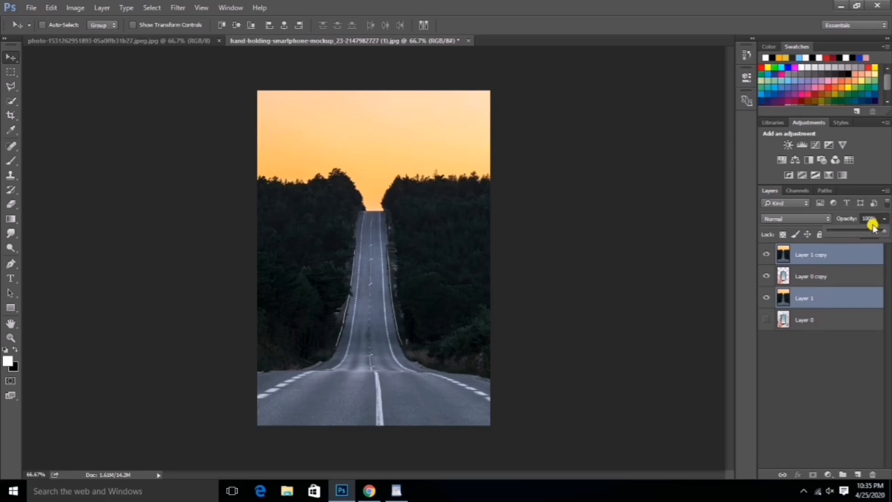
left_click_drag(864, 233, 856, 236)
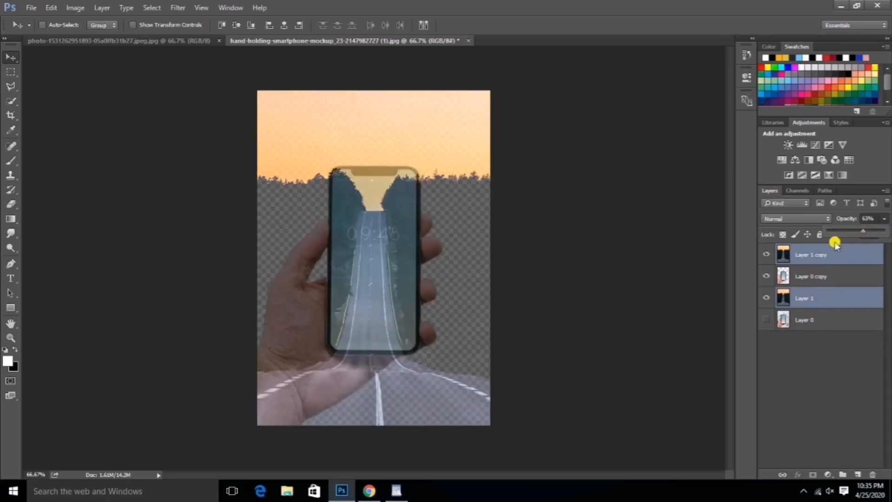
left_click_drag(431, 259, 438, 259)
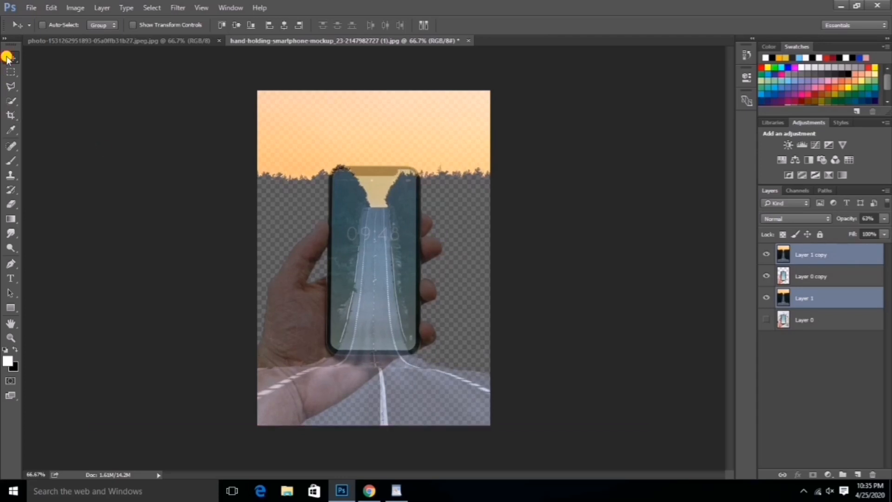
key("ctrl")
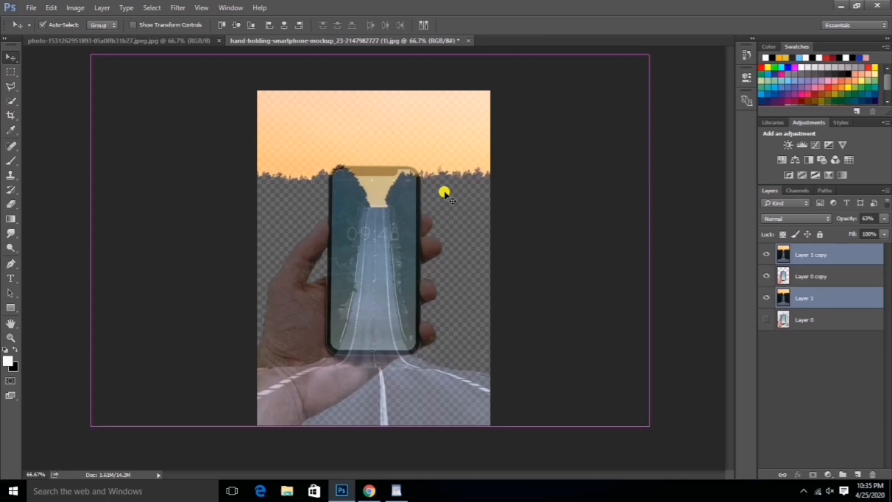
- Set the opacity of Layer 1 copy to 83% and restore Layer 1 to full opacity
left_click(844, 254)
left_click(885, 219)
left_click_drag(889, 229, 867, 230)
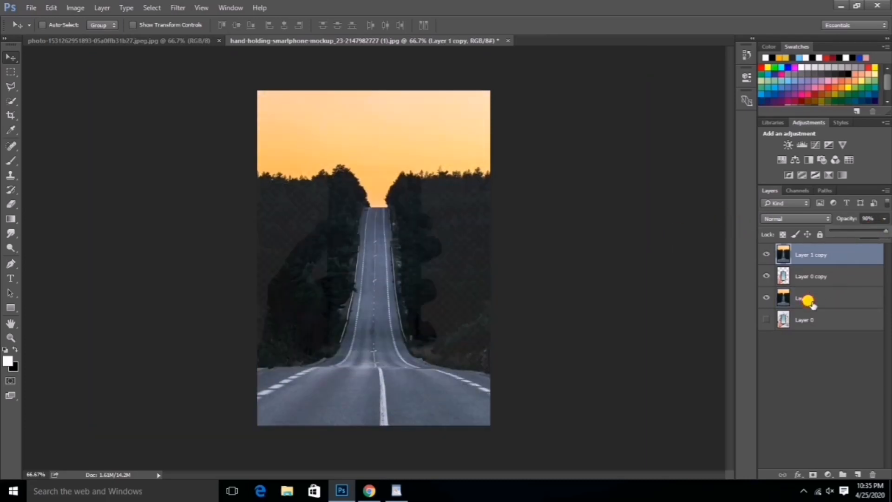
left_click(809, 297)
left_click(885, 235)
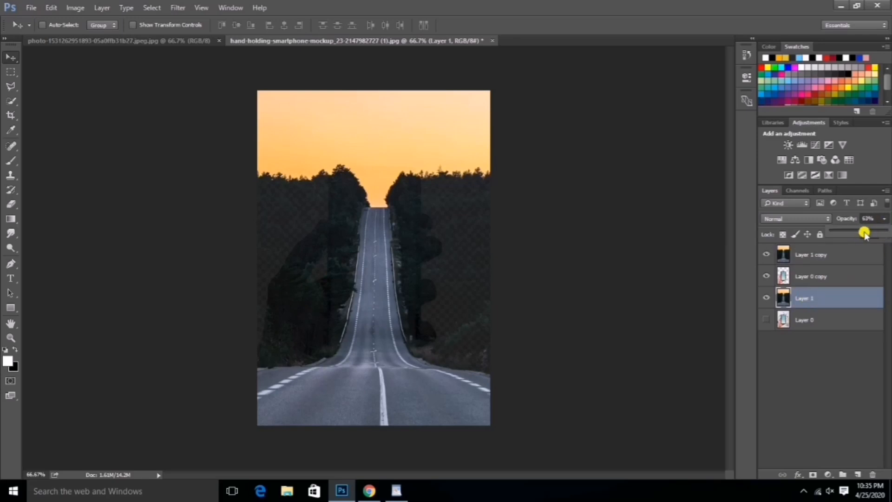
left_click_drag(885, 234, 889, 232)
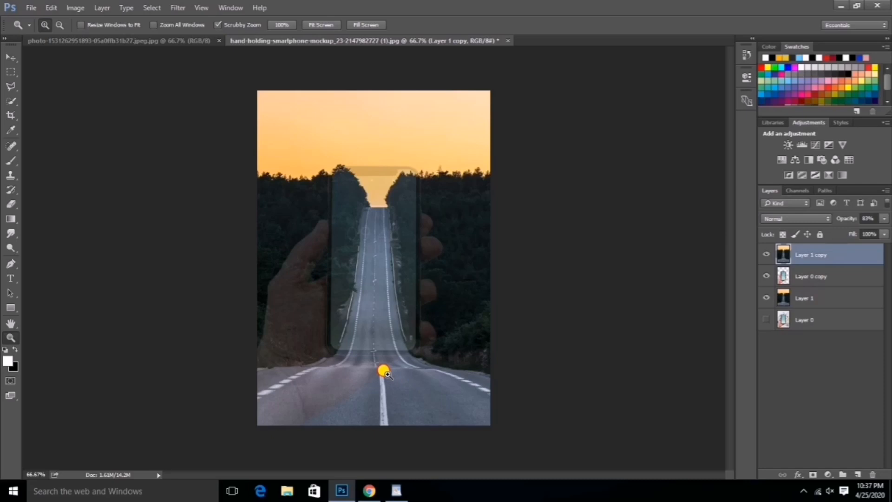
- Trace the upper edge of the near road, crossing just below the phone, with the Polygonal Lasso on Layer 1 copy
left_click(383, 372)
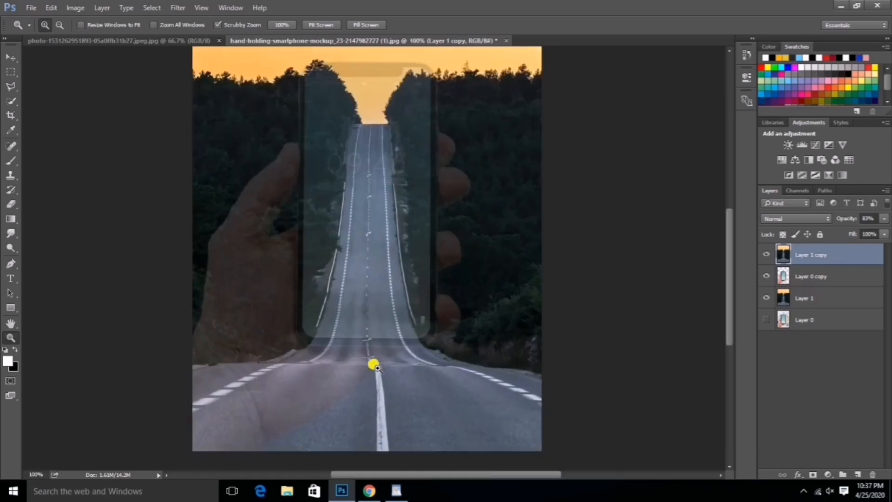
left_click(372, 363)
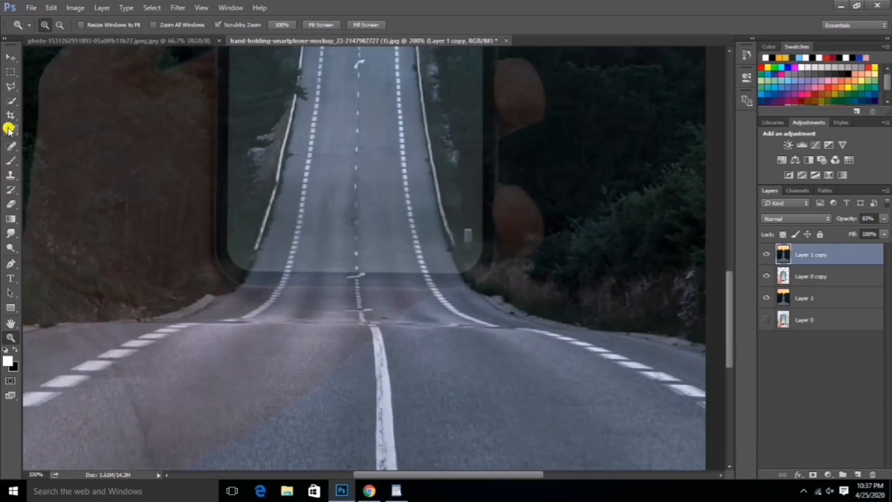
right_click(11, 84)
left_click(59, 93)
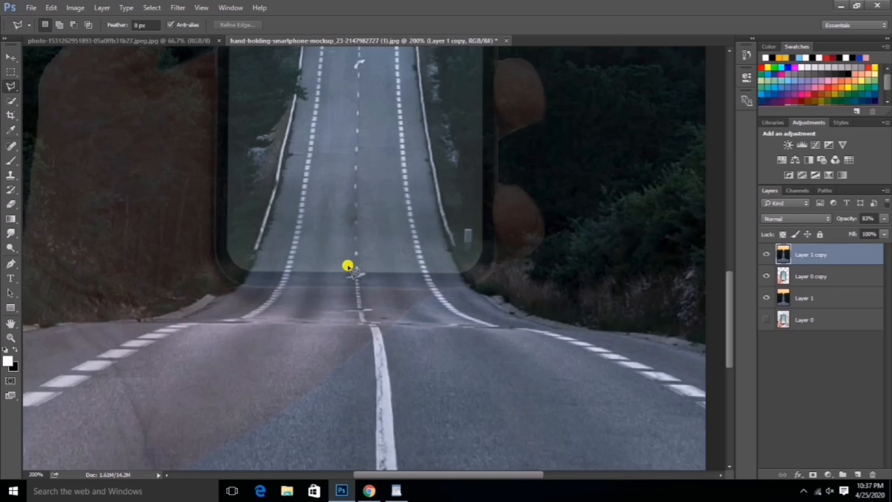
scroll(354, 270, "down", 1)
left_click_drag(444, 476, 467, 476)
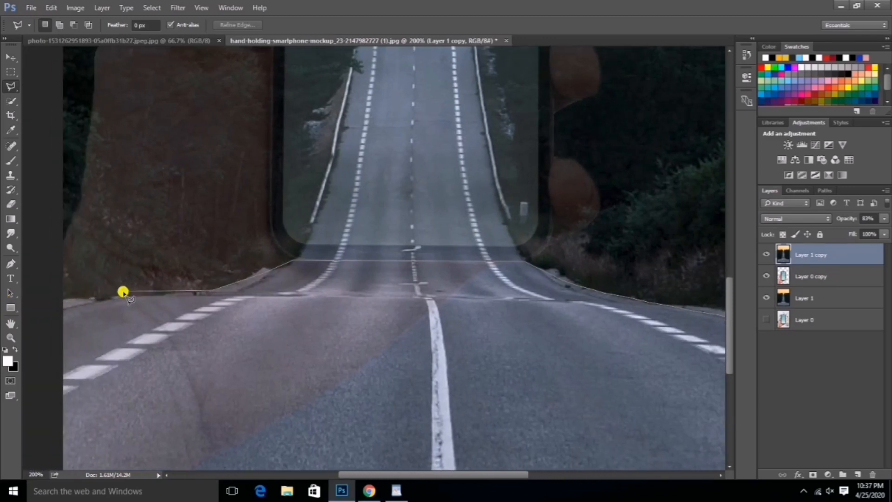
left_click(39, 314)
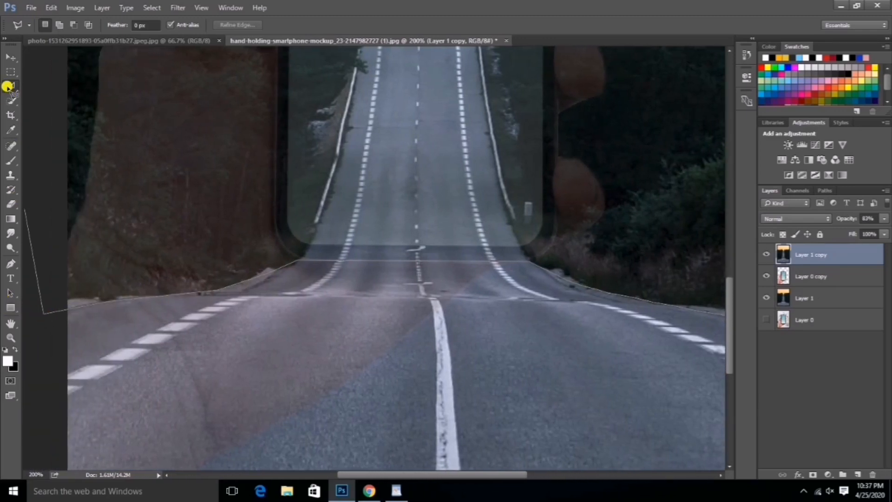
- Close the lasso outline around the canvas to select all the sky, forest and distant road above the traced edge
key("ctrl+minus")
key("ctrl+minus")
key("ctrl+minus")
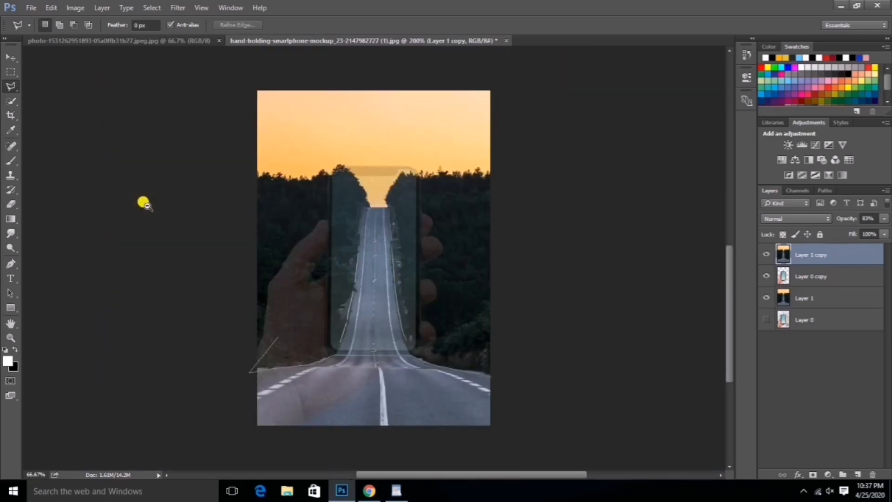
left_click(258, 88)
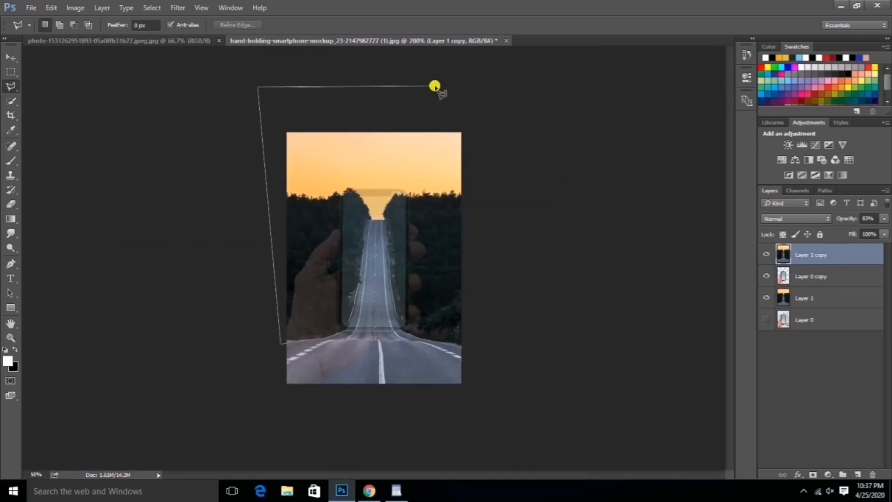
left_click(494, 81)
left_click(514, 278)
left_click(496, 365)
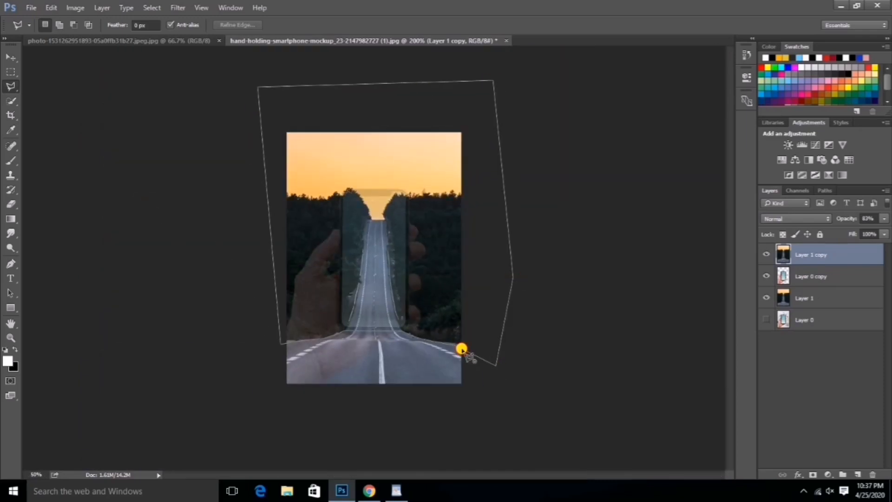
left_click(462, 349)
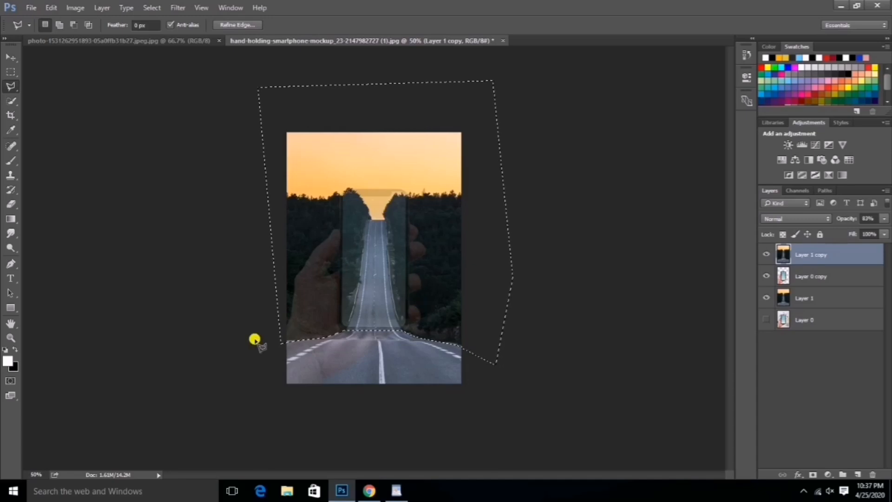
- Set up the Eraser with a hard round brush at 100% hardness and undo a trial stroke across the hand
key("ctrl+plus")
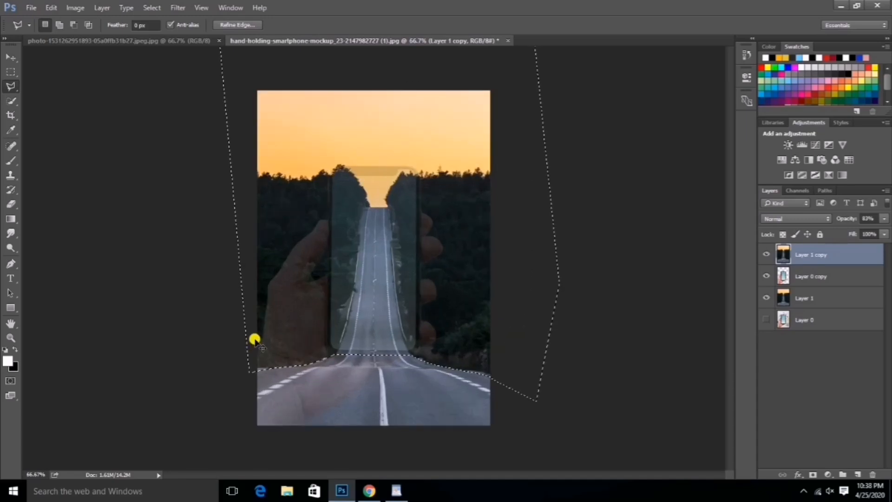
key("ctrl+plus")
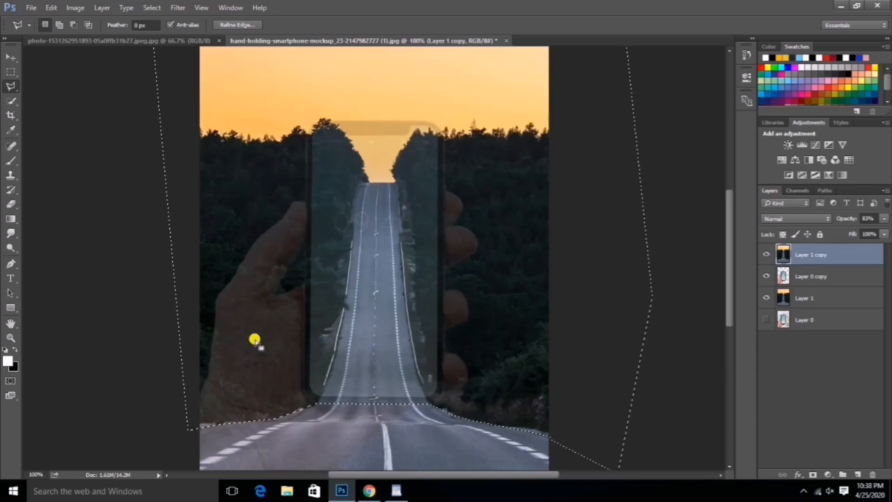
left_click(11, 205)
right_click(299, 329)
left_click(403, 325)
left_click(363, 411)
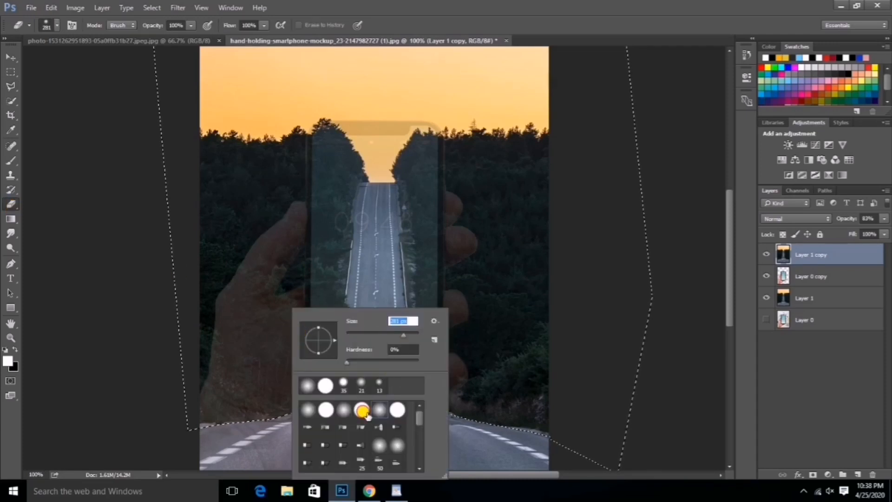
mouse_move(193, 401)
left_mouse_down()
mouse_move(271, 373)
mouse_move(299, 348)
mouse_move(376, 335)
left_mouse_up()
key("ctrl+z")
- Erase Layer 1 copy over the palm, thumb and the phone's side and top edges, using hard 105 px and 68 px brushes
right_click(285, 310)
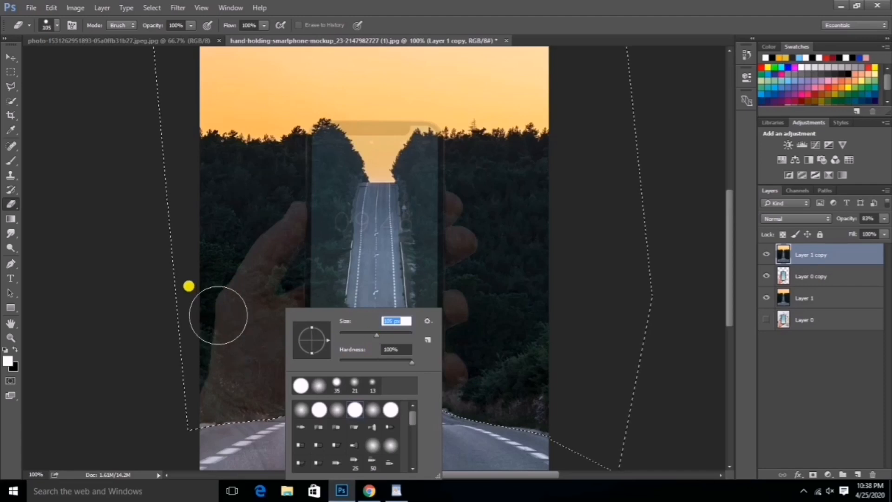
left_click_drag(217, 279, 201, 350)
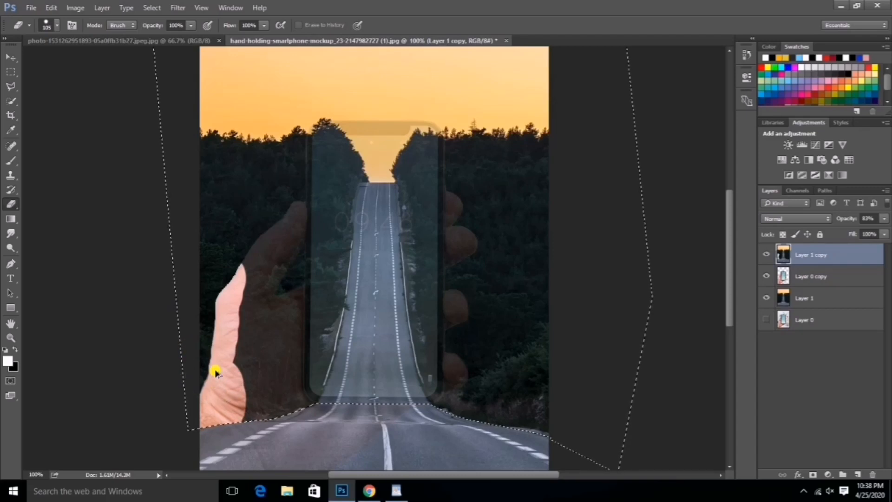
right_click(267, 293)
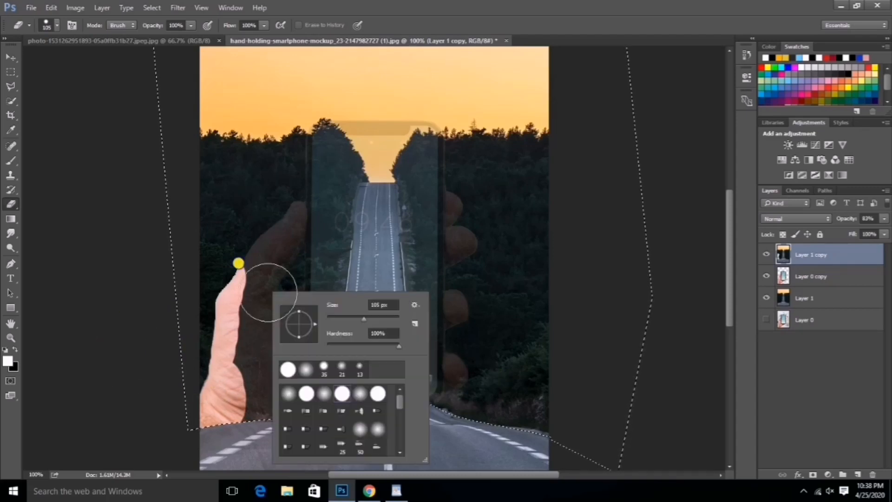
left_click(351, 320)
mouse_move(223, 250)
left_mouse_down()
mouse_move(220, 300)
mouse_move(254, 275)
mouse_move(265, 239)
left_mouse_up()
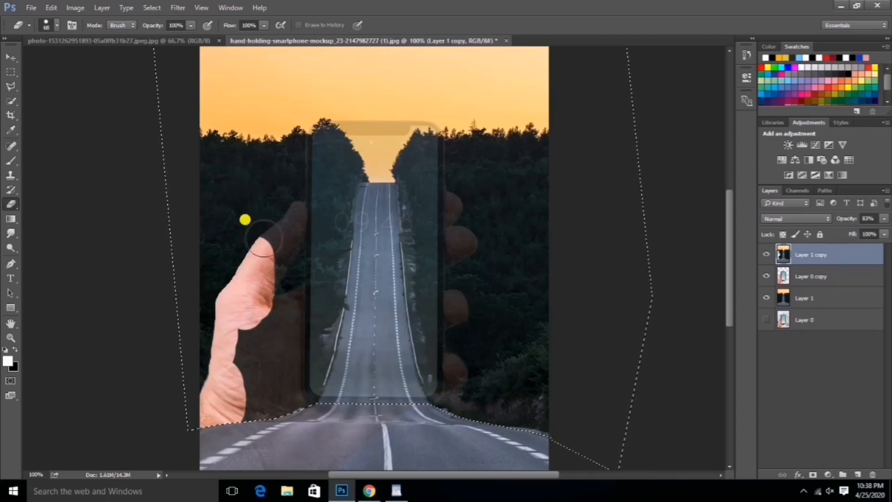
mouse_move(292, 135)
left_mouse_down()
mouse_move(286, 345)
mouse_move(297, 413)
mouse_move(282, 420)
mouse_move(247, 304)
mouse_move(253, 337)
left_mouse_up()
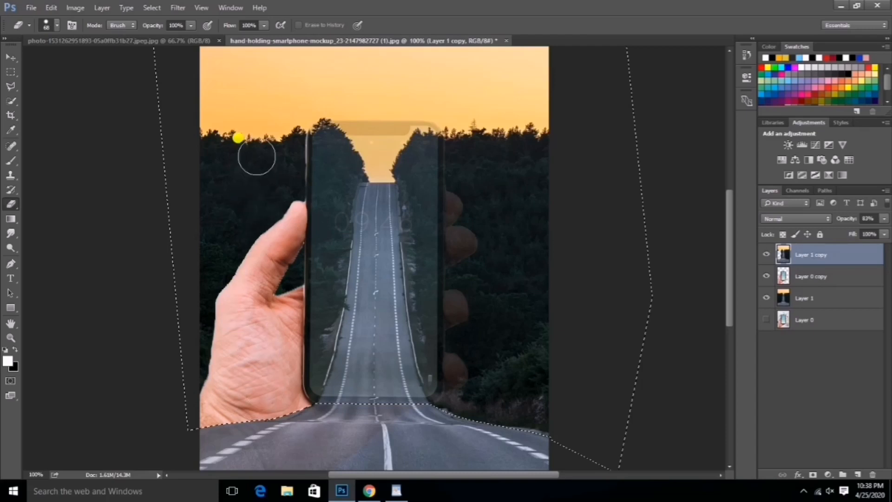
scroll(255, 156, "up", 3)
mouse_move(441, 196)
left_mouse_down()
mouse_move(330, 194)
mouse_move(302, 203)
left_mouse_up()
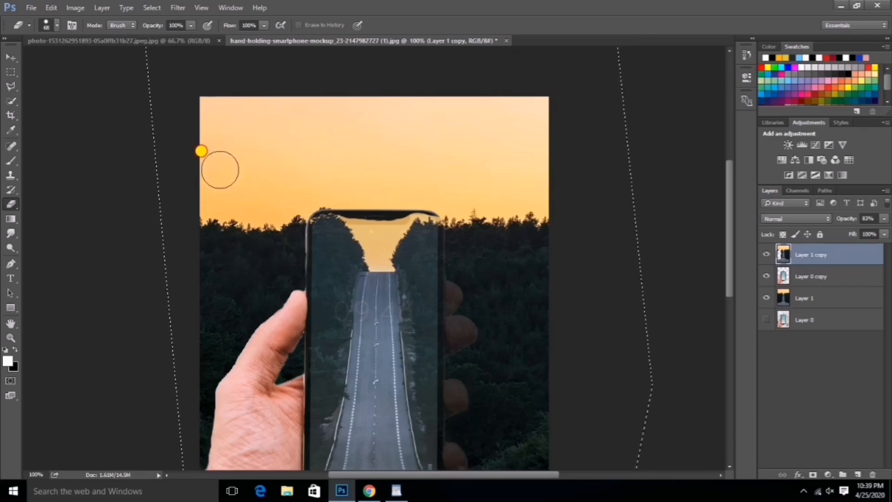
- Enlarge the hard eraser to 145 px and erase Layer 1 copy over the four fingers and the phone edge beside them
right_click(293, 119)
left_click(394, 147)
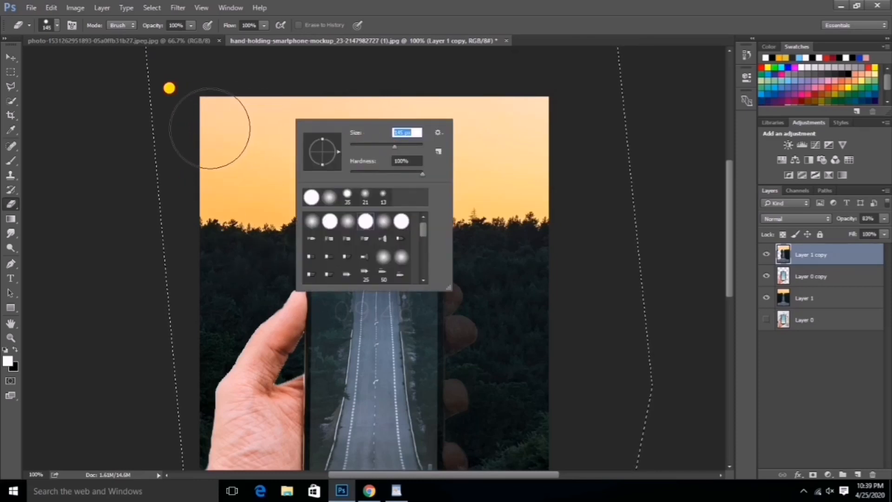
left_click(209, 129)
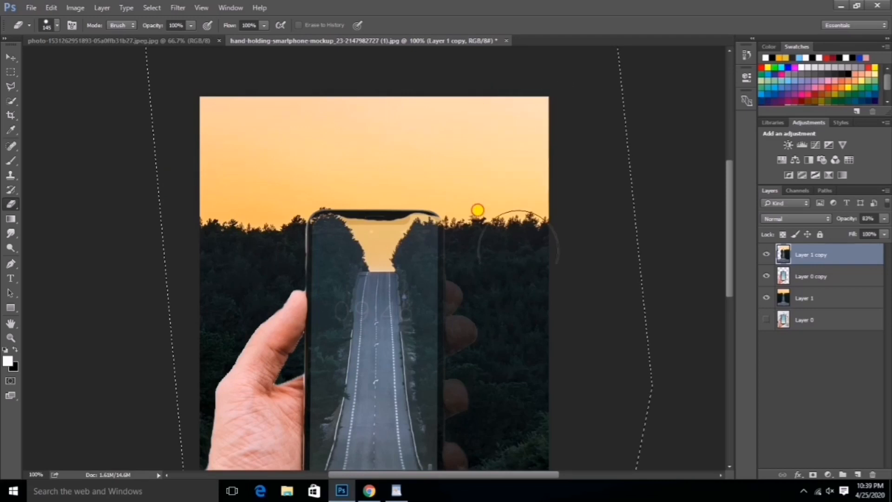
left_click_drag(456, 207, 447, 224)
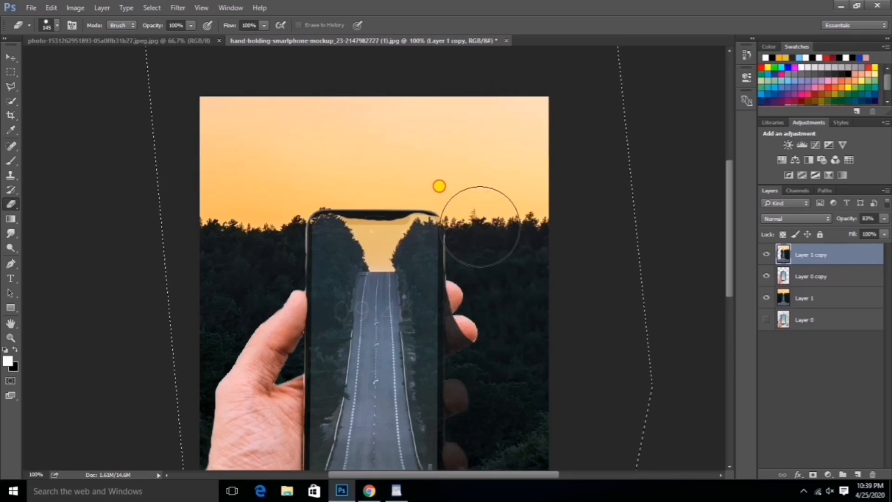
scroll(438, 171, "down", 3)
scroll(449, 130, "down", 1)
mouse_move(442, 115)
left_mouse_down()
mouse_move(443, 323)
mouse_move(494, 345)
mouse_move(454, 331)
mouse_move(437, 337)
mouse_move(494, 358)
left_mouse_up()
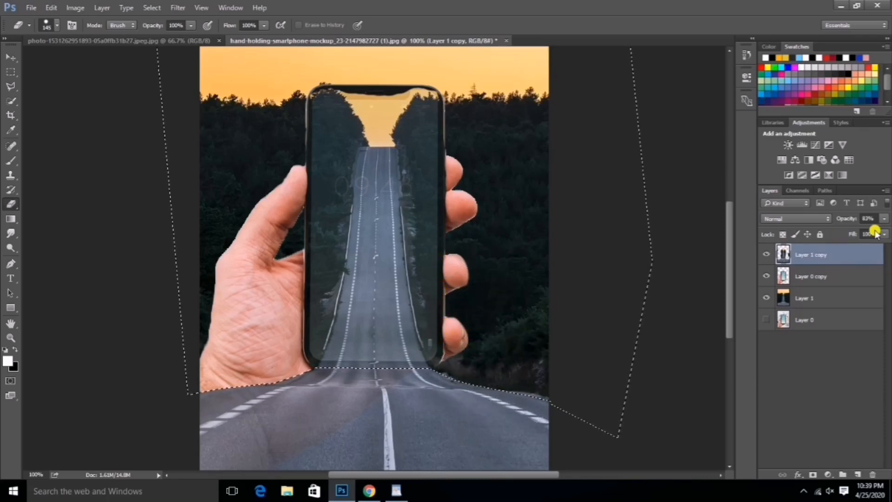
- Restore Layer 1 copy to 100% opacity and clear the selection
left_click(884, 219)
mouse_move(879, 230)
left_mouse_down()
mouse_move(871, 231)
mouse_move(886, 231)
left_mouse_up()
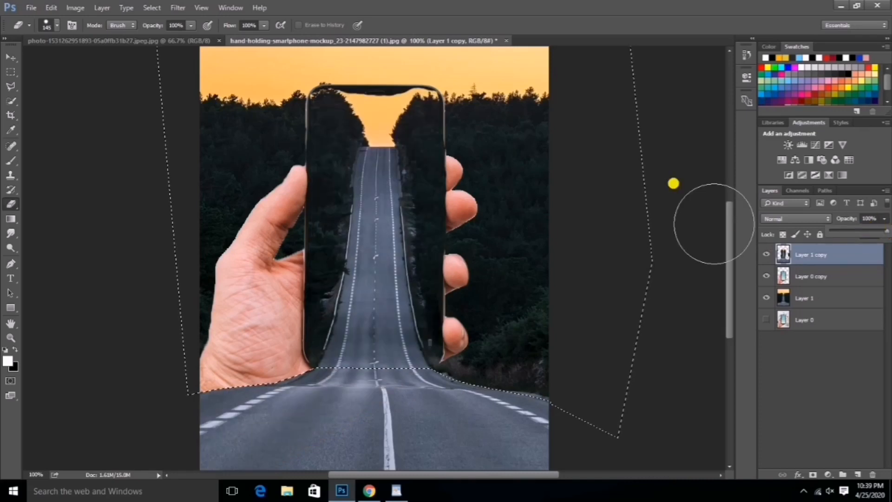
key("ctrl+d")
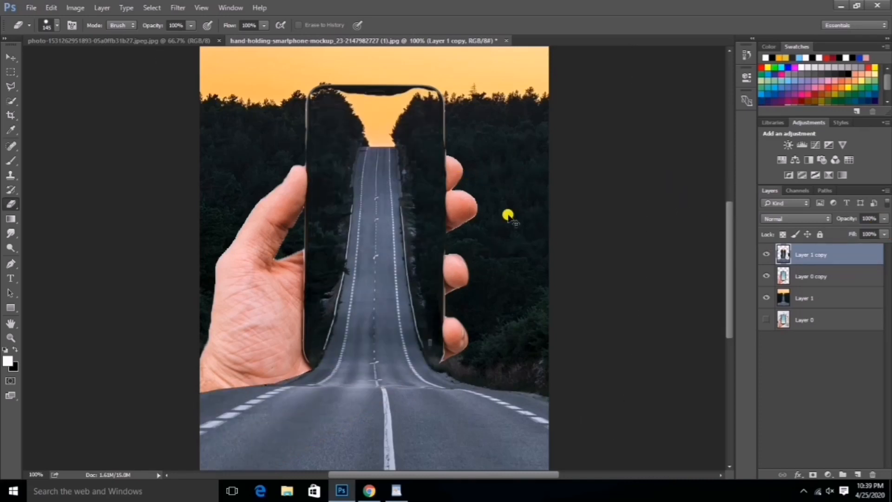
- Reset the foreground and background colours to their defaults and hide Layer 1 to expose leftover patches
key("ctrl+minus")
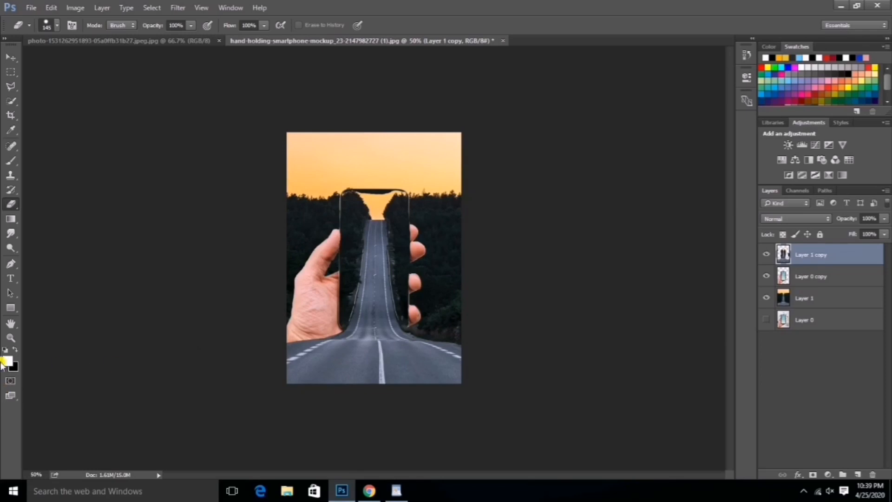
left_click(5, 349)
left_click(11, 338)
left_click(431, 225)
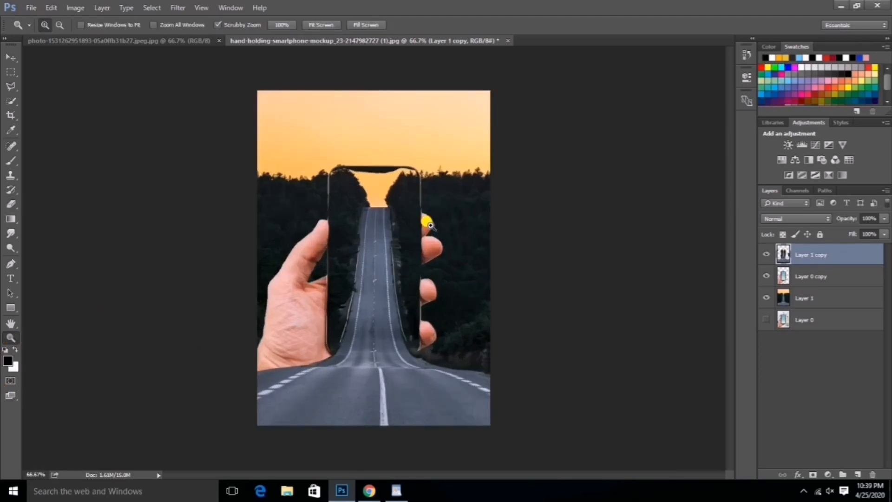
left_click(431, 225)
left_click(843, 276)
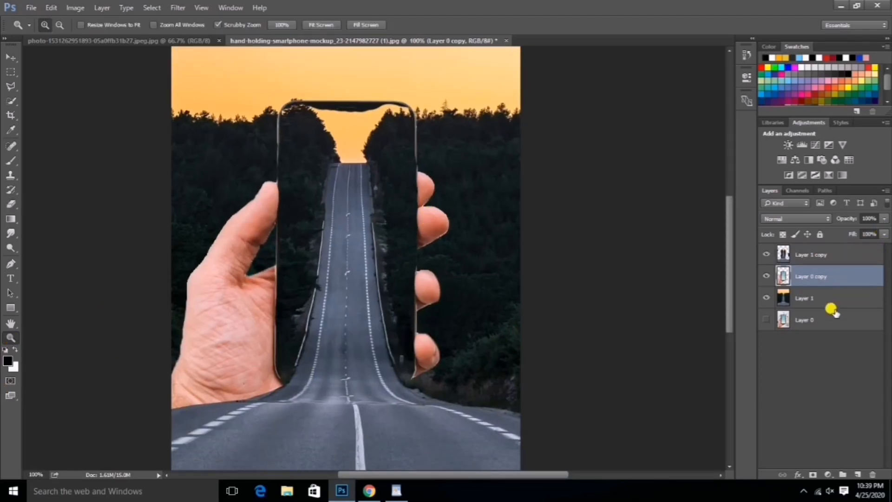
left_click(781, 299)
left_click(767, 299)
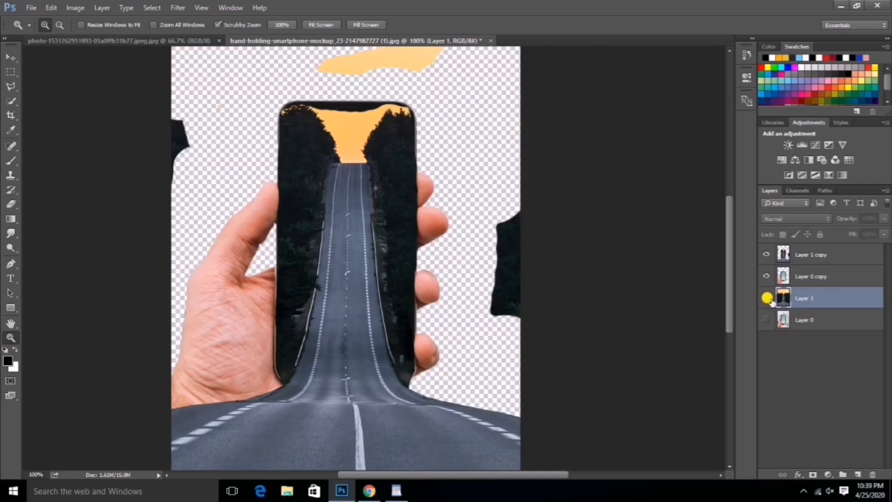
- Erase the leftover sky patch above the phone and the forest patches along both canvas edges on Layer 1 copy
scroll(638, 257, "up", 2)
left_click(837, 254)
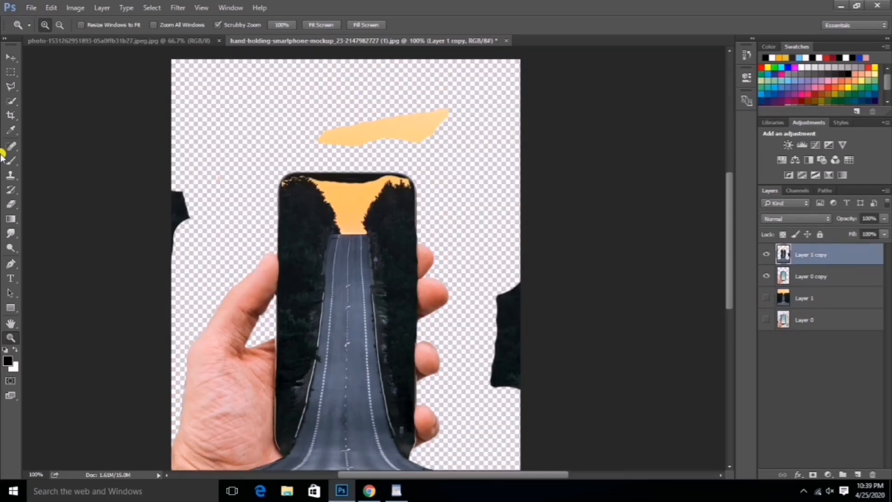
left_click(9, 203)
left_click_drag(439, 114, 362, 111)
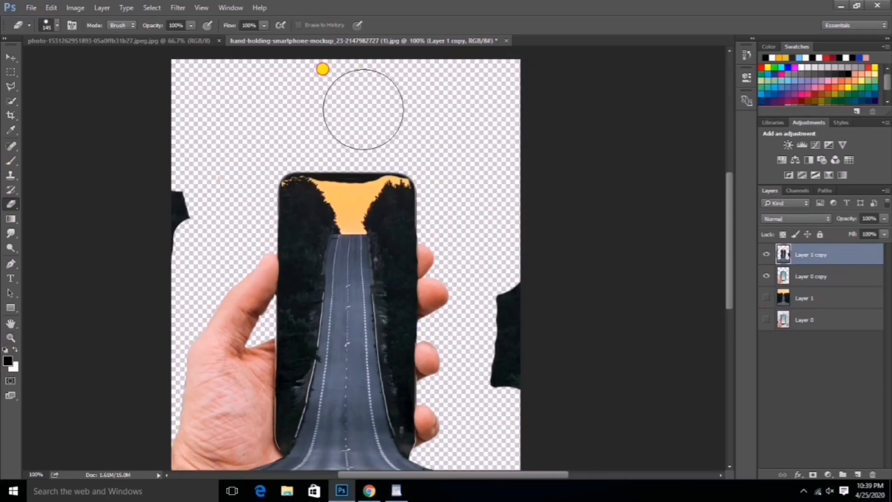
scroll(527, 228, "down", 1)
left_click_drag(527, 228, 528, 259)
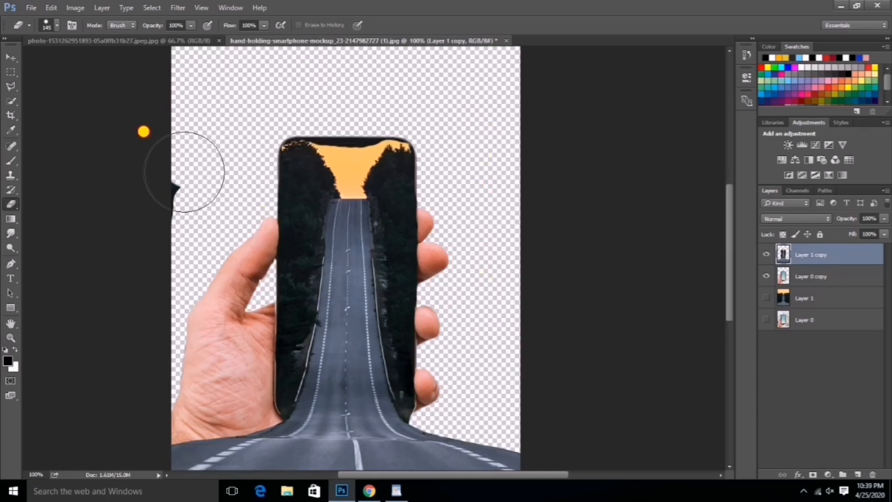
left_click_drag(175, 189, 169, 152)
- Check the transparent area around the hand for remaining patches and show Layer 1 again
scroll(127, 112, "up", 2)
scroll(166, 80, "down", 4)
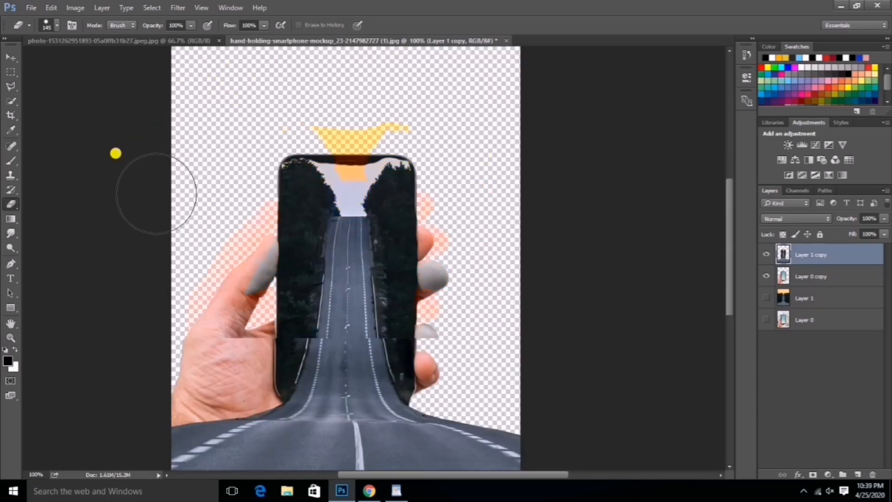
scroll(432, 154, "up", 3)
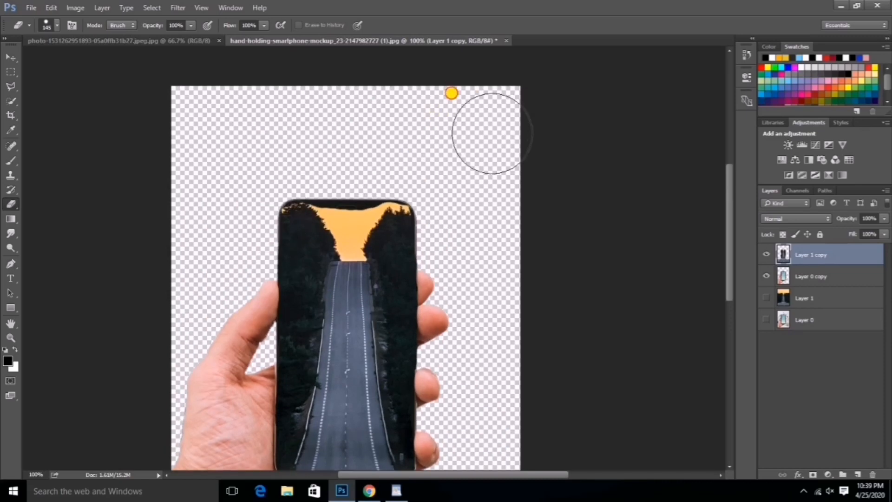
left_click(767, 298)
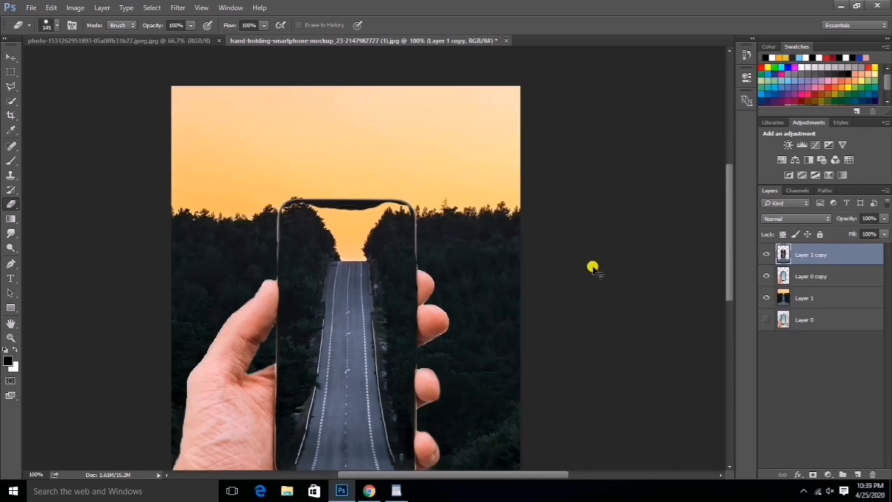
key("ctrl+minus")
key("ctrl+minus")
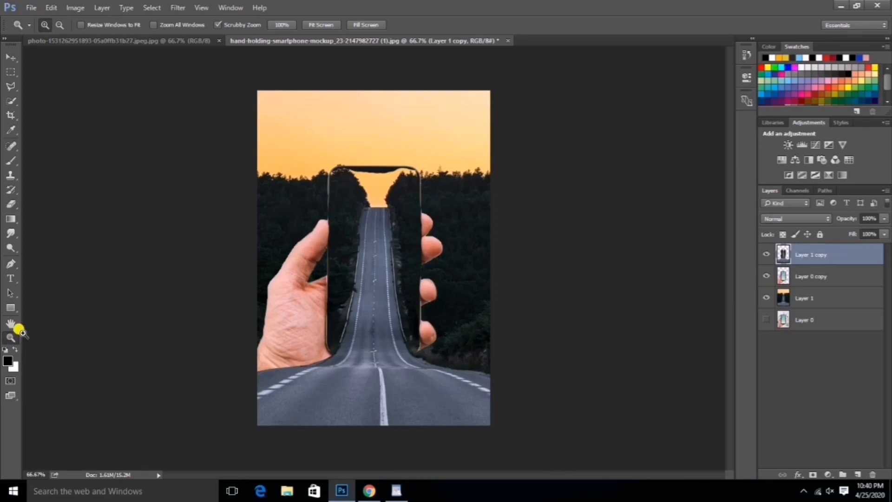
double_click(18, 332)
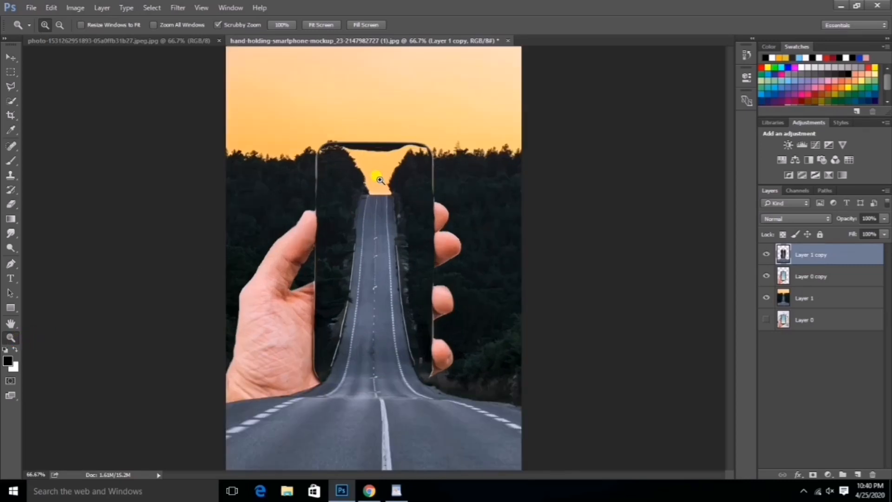
- Hide Layer 1 copy and Layer 1, show Layer 0, and activate the Quick Selection tool
left_click(767, 255)
left_click(504, 306, "alt")
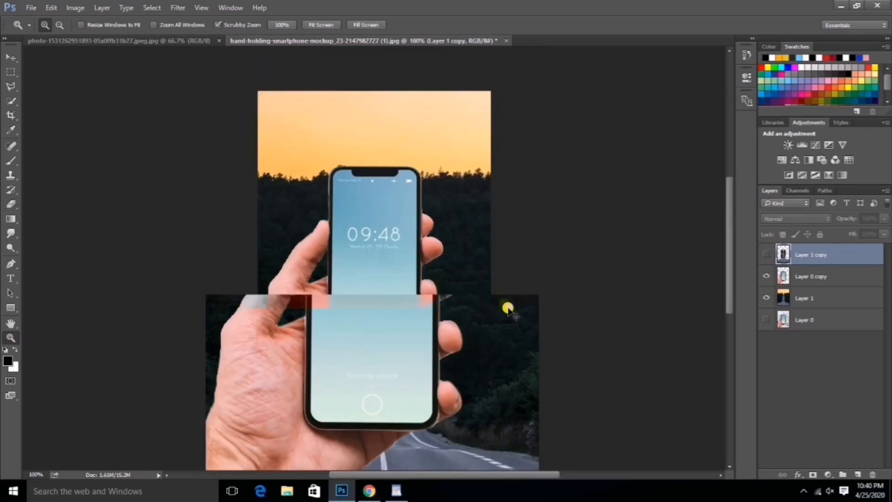
left_click(767, 298)
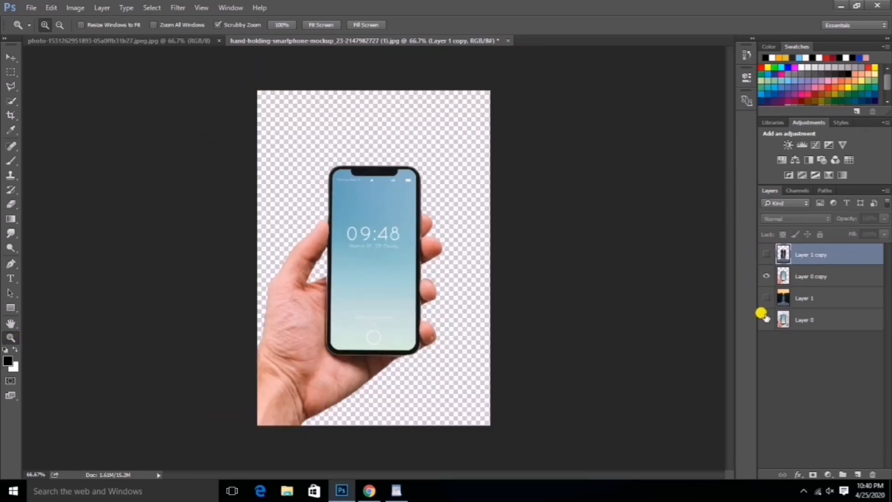
left_click(767, 320)
double_click(10, 338)
left_click(11, 101)
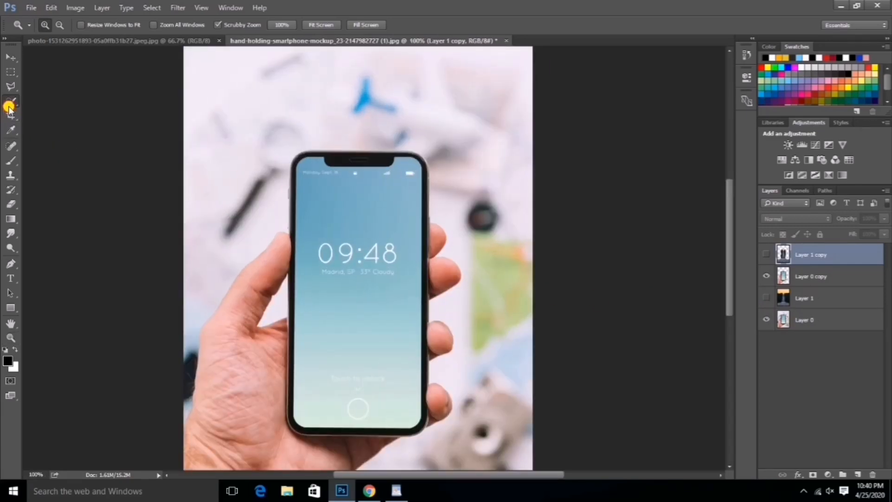
left_click_drag(357, 182, 364, 195)
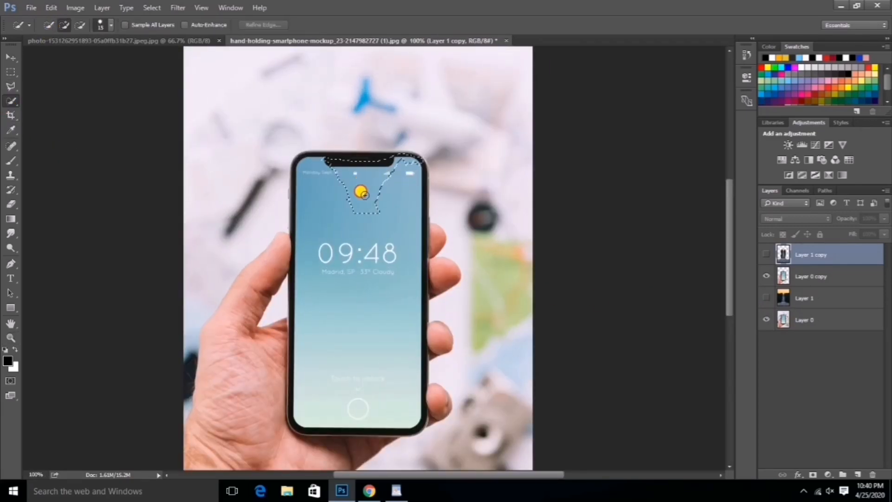
left_click_drag(338, 248, 329, 282)
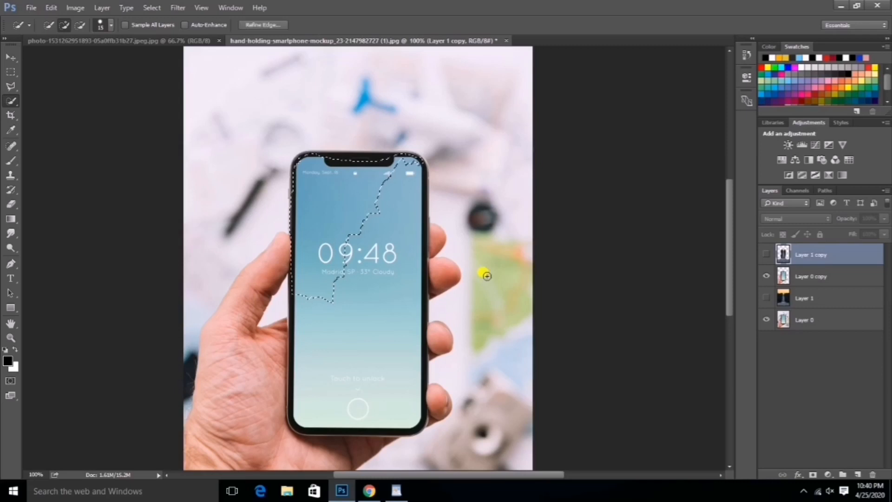
key("ctrl+d")
- Quick-select the phone's entire screen inside the bezel on Layer 0 copy and erase it
left_click(803, 275)
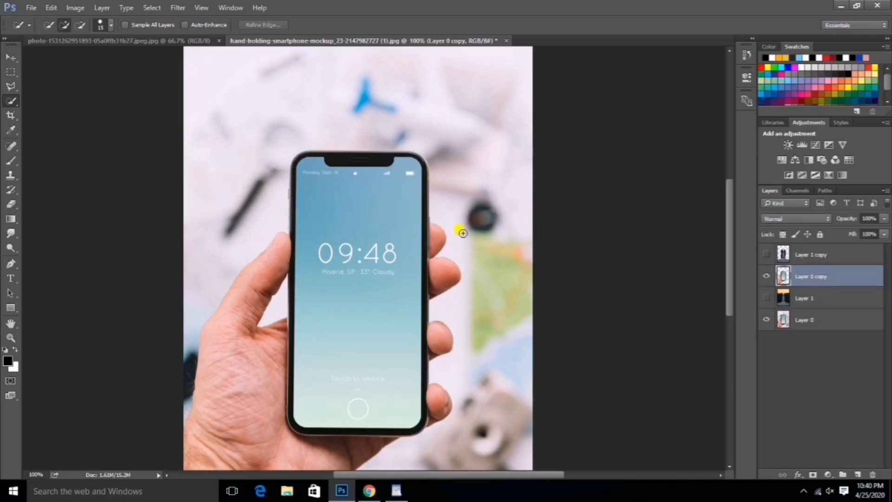
left_click_drag(362, 238, 357, 336)
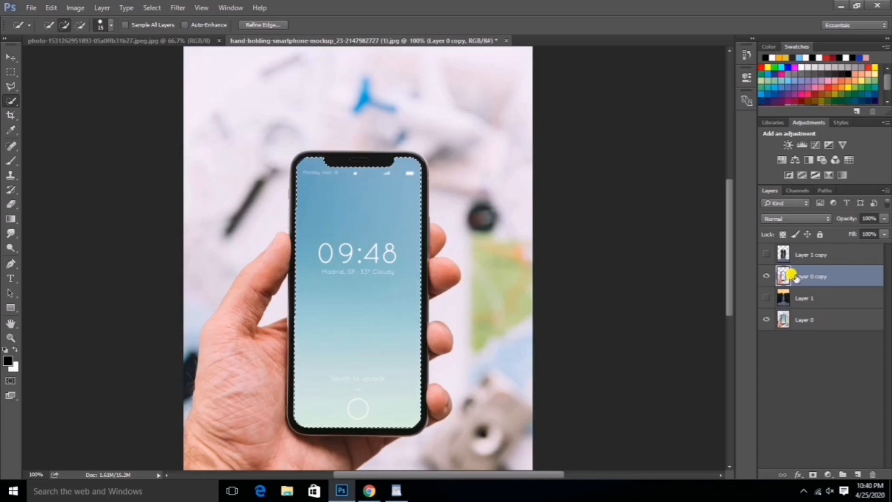
left_click(11, 203)
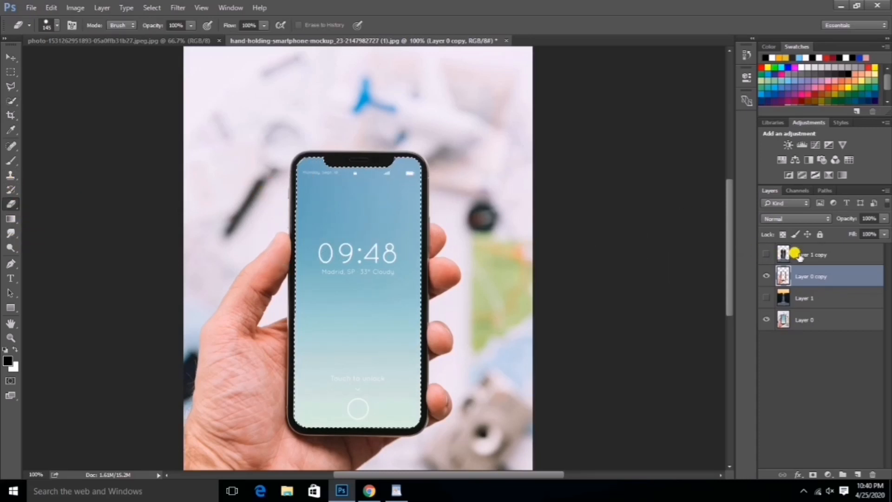
- Check the cut-out screen with Layer 0 hidden, restore Layer 0, Layer 1 and Layer 1 copy to view, and clear the selection
left_click(765, 320)
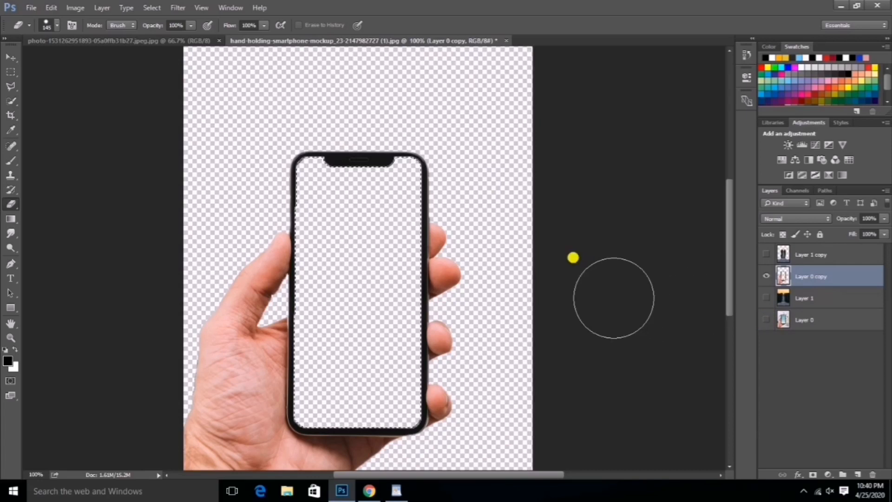
left_click(764, 320)
left_click(765, 298)
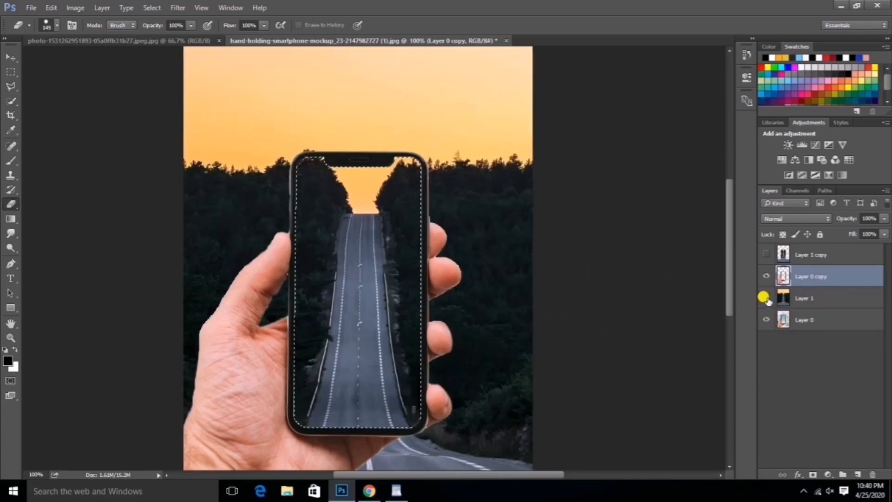
left_click(764, 254)
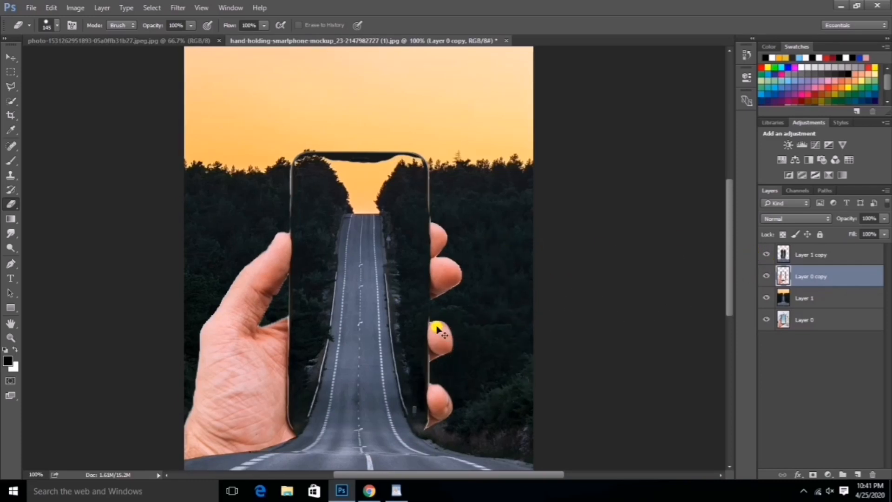
- Select Layer 1 copy and lower its opacity to 21% to work on the phone's notch
key("ctrl+minus")
key("ctrl+minus")
key("ctrl+plus")
key("ctrl+plus")
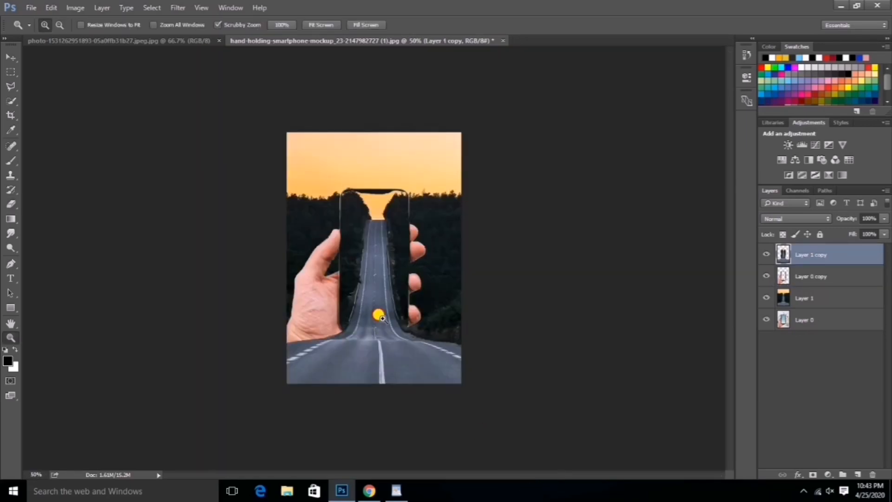
left_click(382, 318)
left_click(424, 195)
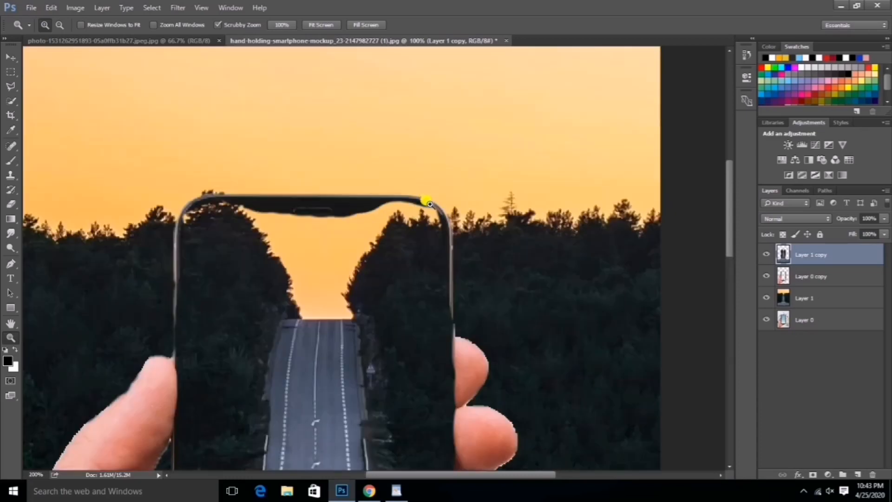
left_click(427, 201)
left_click(884, 218)
left_click_drag(883, 230, 840, 237)
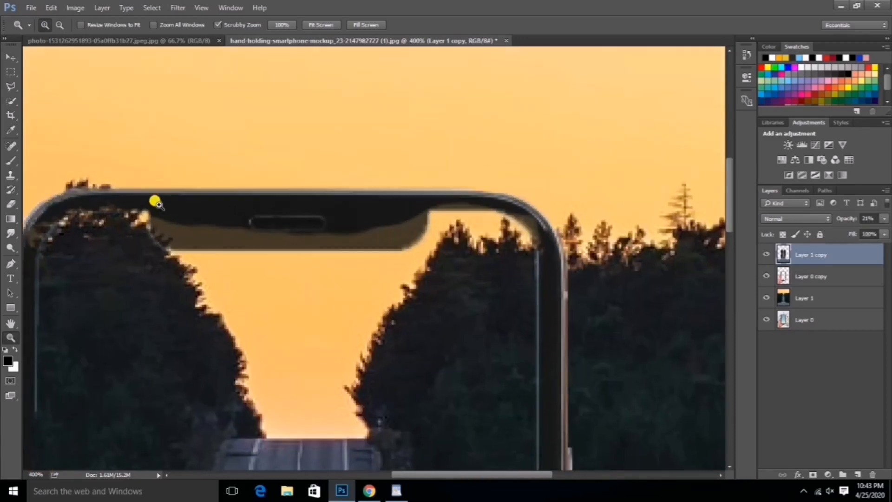
left_click(154, 200)
left_click(139, 197)
- Clear circular Elliptical Marquee areas from Layer 1 copy at the notch's two lower rounded corners
right_click(12, 78)
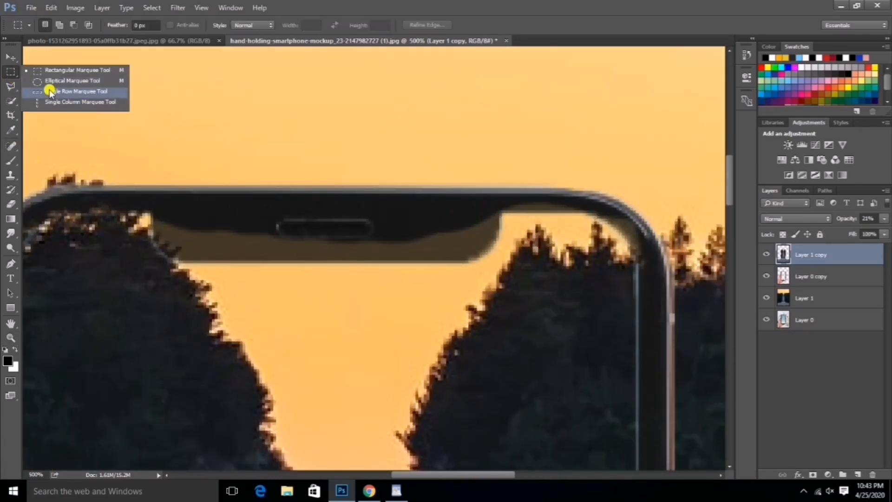
left_click(47, 88)
left_click_drag(150, 177, 206, 231)
key("alt+BackSpace")
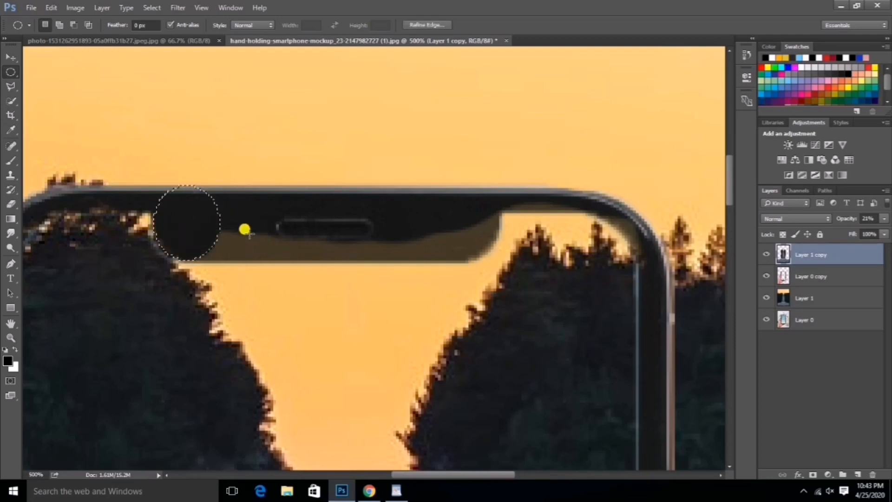
key("ctrl+d")
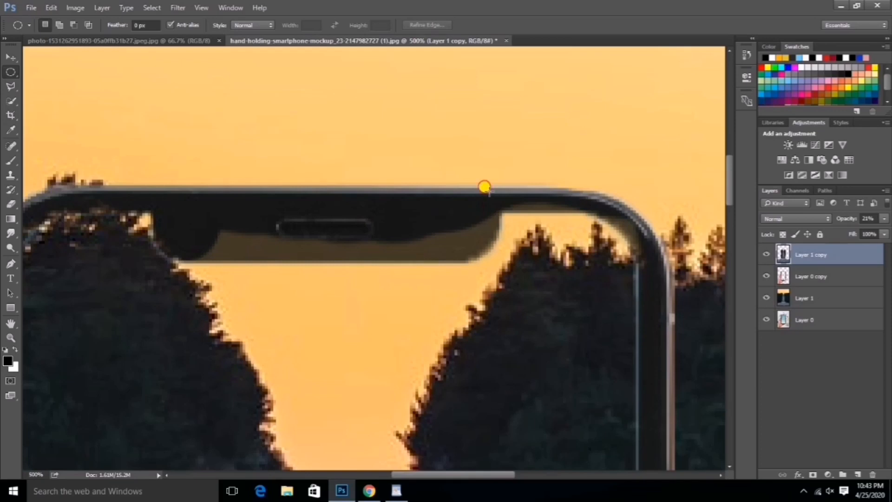
mouse_move(465, 232)
left_mouse_down()
mouse_move(425, 243)
mouse_move(460, 233)
mouse_move(471, 240)
left_mouse_up()
key("alt+BackSpace")
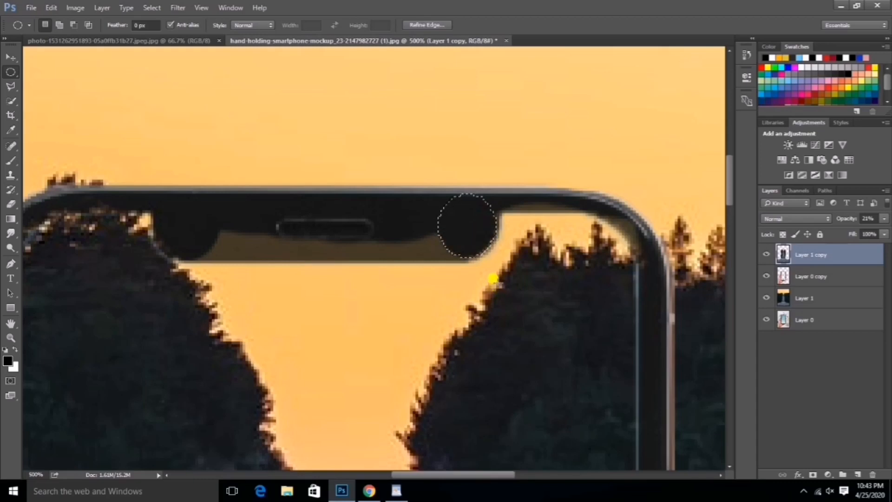
key("ctrl+d")
- Outline the notch area between the two cleared circles with the Polygonal Lasso, delete it from Layer 1 copy, and deselect
left_click(10, 86)
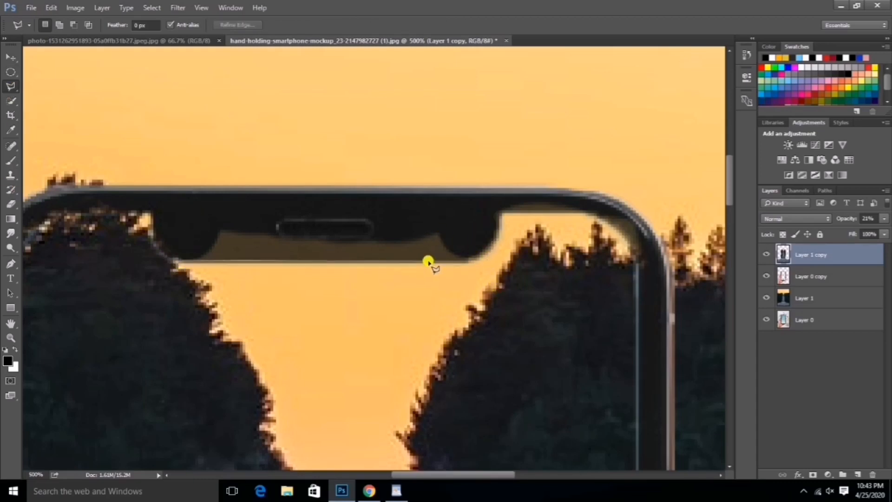
left_click(467, 261)
left_click(460, 226)
left_click(212, 207)
left_click(201, 239)
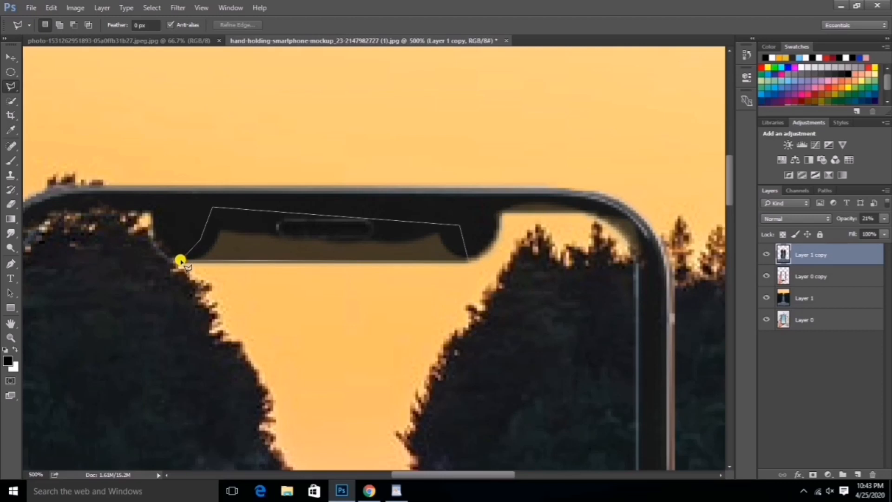
left_click(181, 261)
key("Delete")
key("ctrl+d")
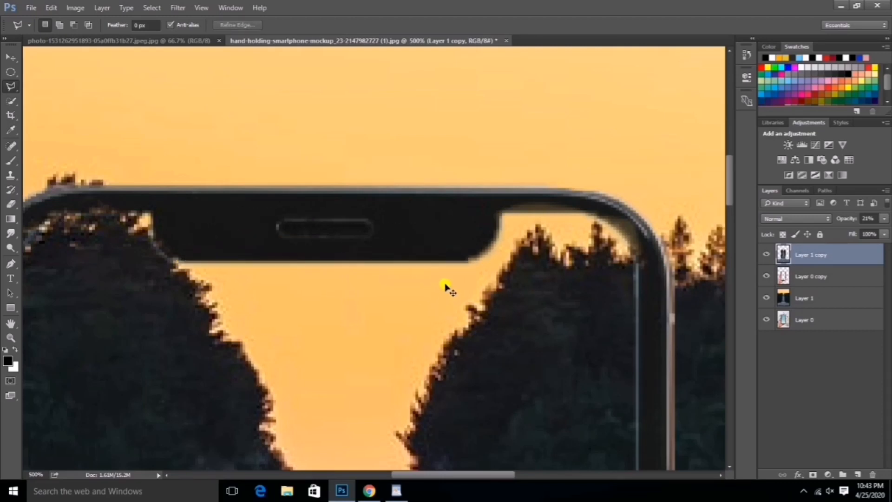
- Check the notch with Layer 1 copy at 100% opacity, and set the layer's opacity to 0%
left_click(883, 220)
left_click(887, 232)
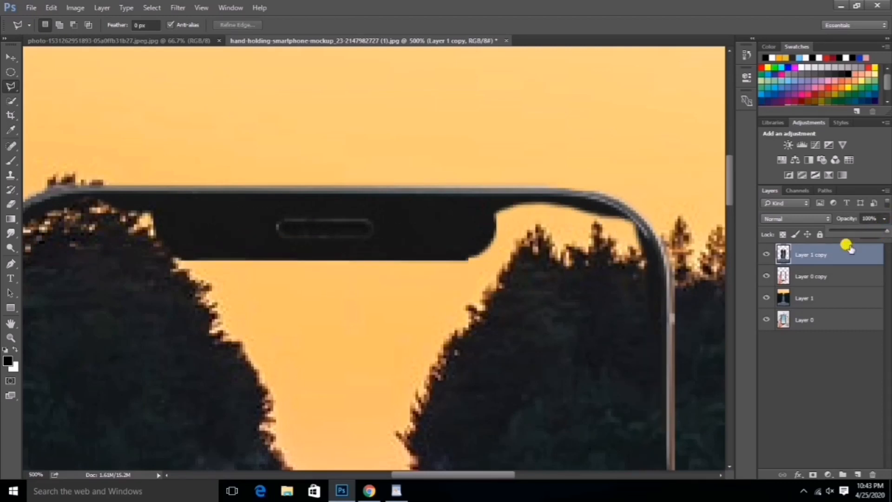
left_click_drag(887, 234, 816, 243)
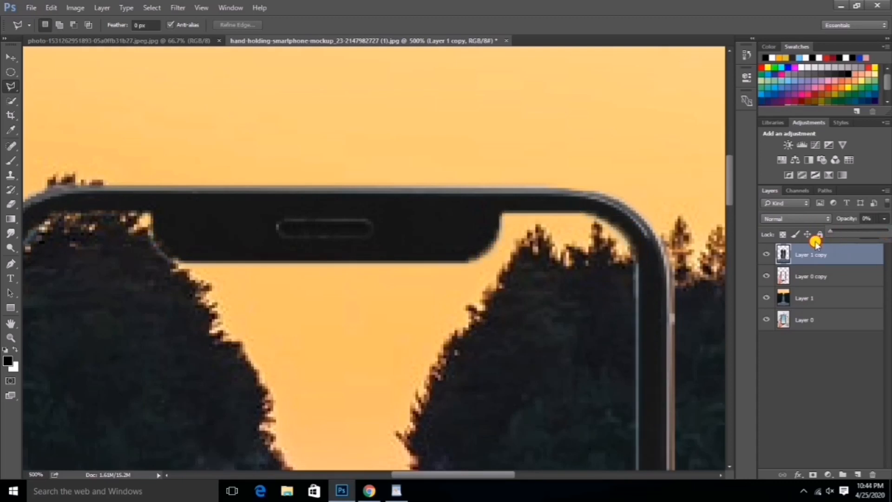
- Erase Layer 1 copy over the phone's top bezel and both upper corners using a soft 6 px Eraser
left_click(10, 203)
right_click(472, 169)
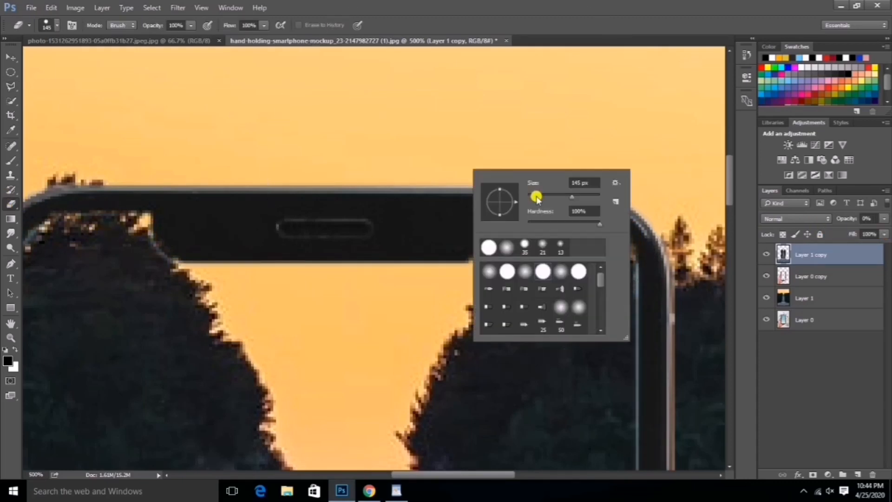
left_click(532, 195)
left_click(560, 271)
left_click(432, 188)
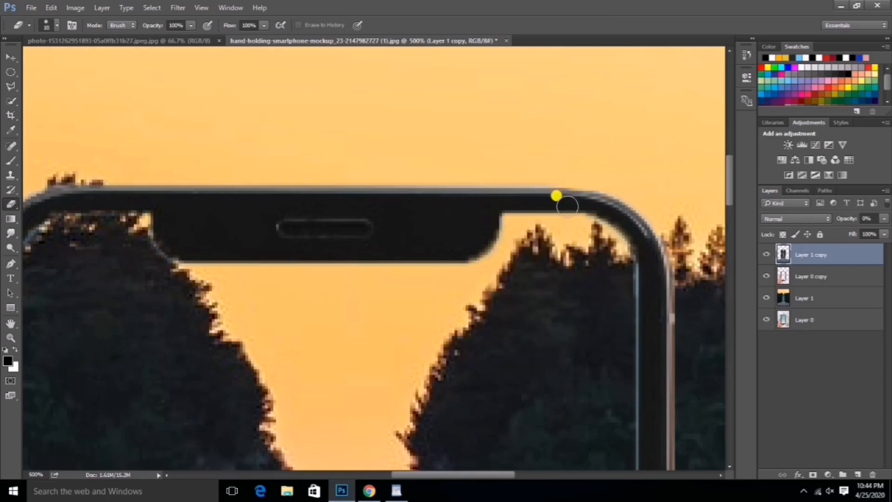
right_click(534, 206)
left_click(590, 232)
left_click(477, 194)
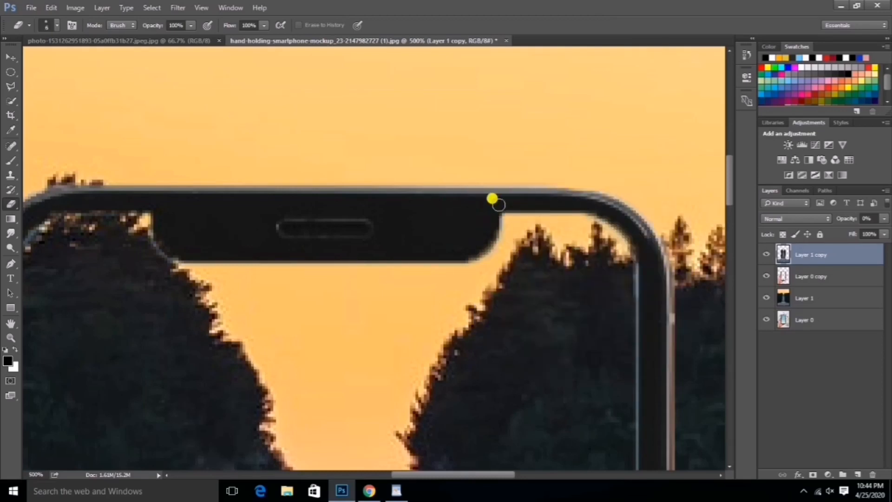
mouse_move(494, 199)
left_mouse_down()
mouse_move(568, 200)
mouse_move(612, 214)
mouse_move(641, 259)
mouse_move(642, 321)
left_mouse_up()
left_click_drag(514, 475, 448, 454)
mouse_move(388, 199)
left_mouse_down()
mouse_move(395, 204)
mouse_move(311, 204)
mouse_move(262, 223)
mouse_move(239, 271)
mouse_move(239, 307)
left_mouse_up()
- Set Layer 1 copy's opacity to 46% and erase it along the phone's left edge down to the thumb
left_click(873, 232)
left_click(884, 220)
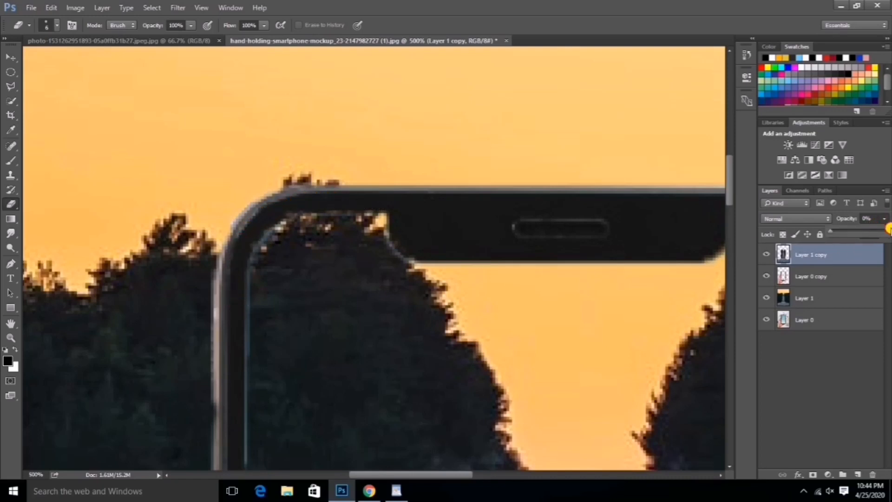
left_click(886, 232)
scroll(291, 242, "down", 2)
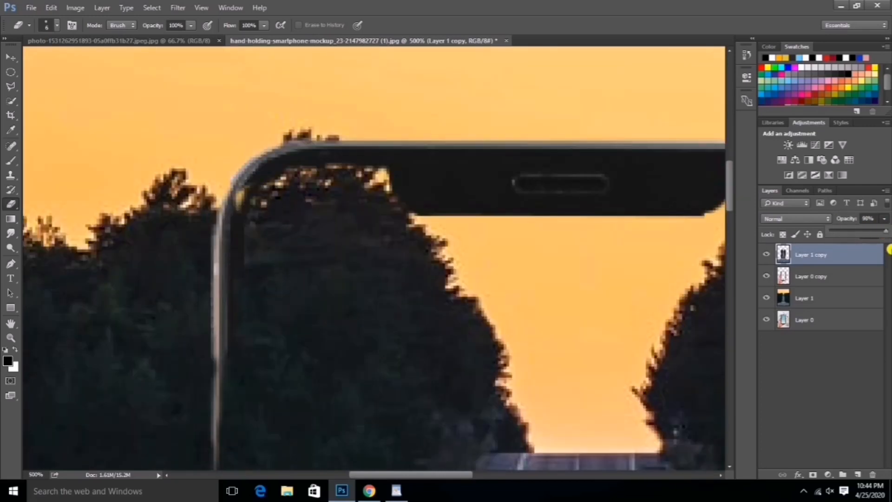
left_click(855, 232)
left_click(249, 183)
left_click_drag(249, 181, 228, 259)
scroll(229, 176, "down", 2)
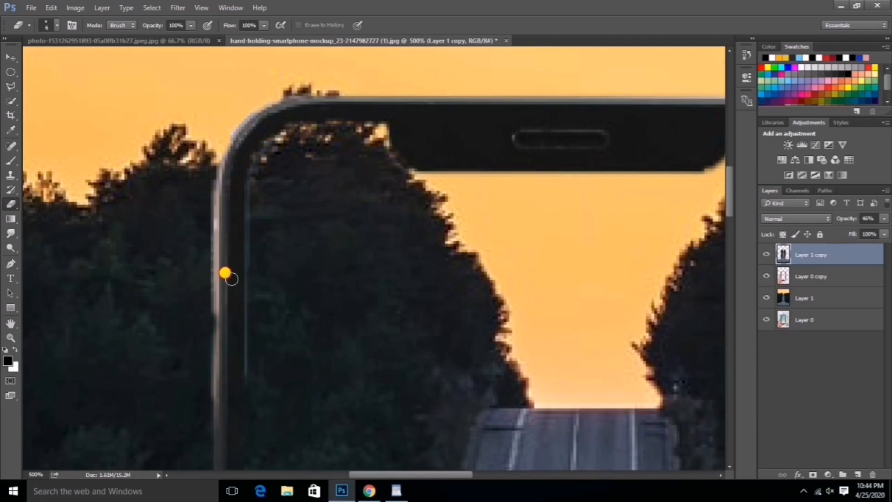
scroll(232, 214, "down", 2)
scroll(226, 209, "down", 4)
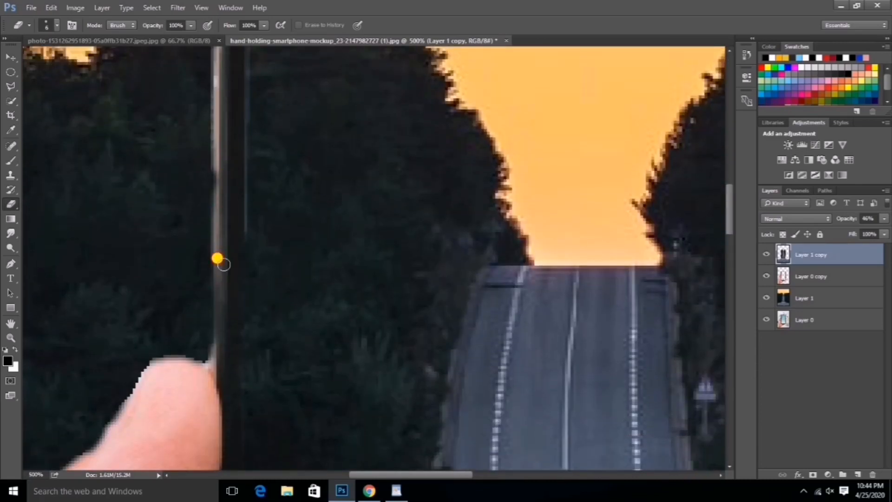
scroll(217, 259, "down", 2)
left_click_drag(218, 218, 221, 314)
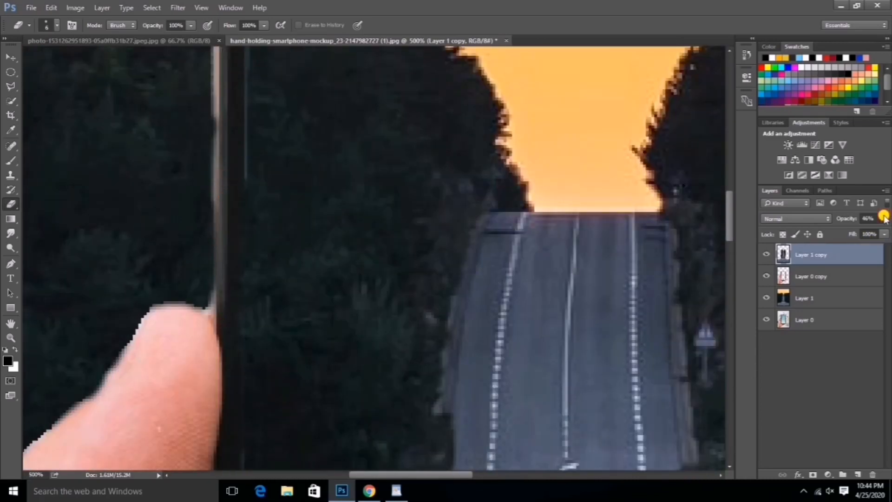
- Raise Layer 1 copy's opacity to 99% and check the phone's left edge beside the thumb and palm and the whole composite
left_click(884, 217)
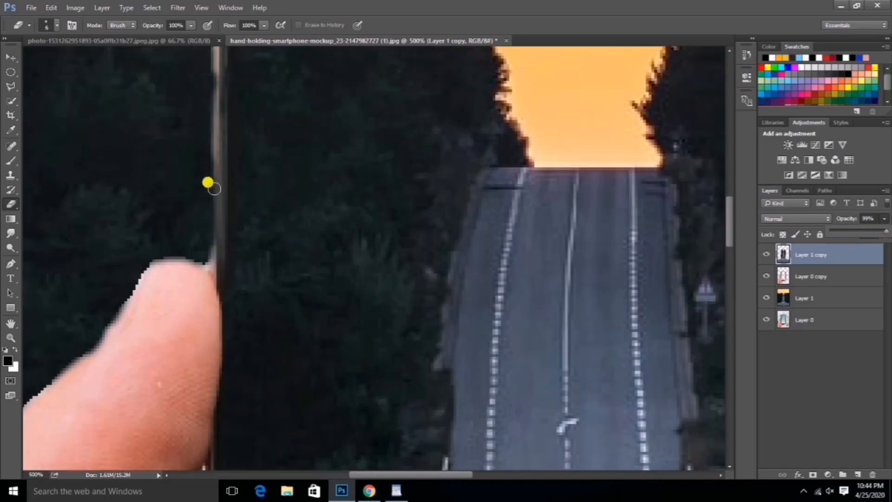
scroll(207, 183, "down", 2)
scroll(214, 265, "down", 8)
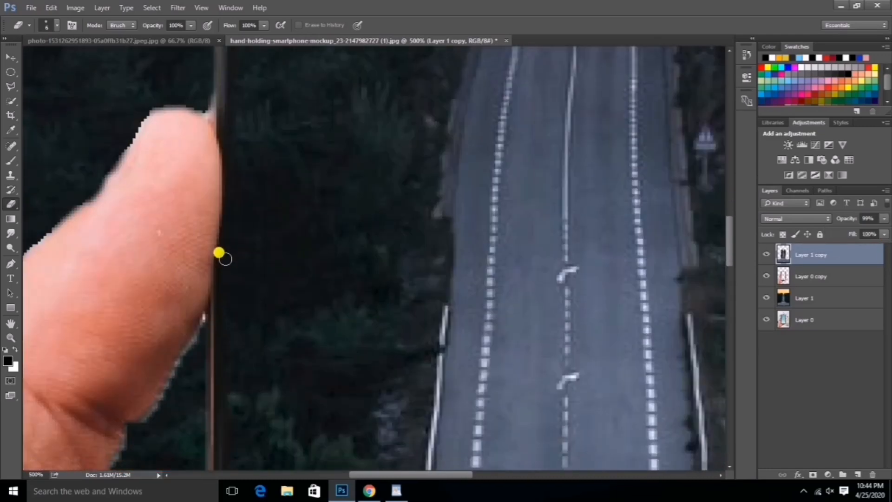
scroll(210, 386, "down", 7)
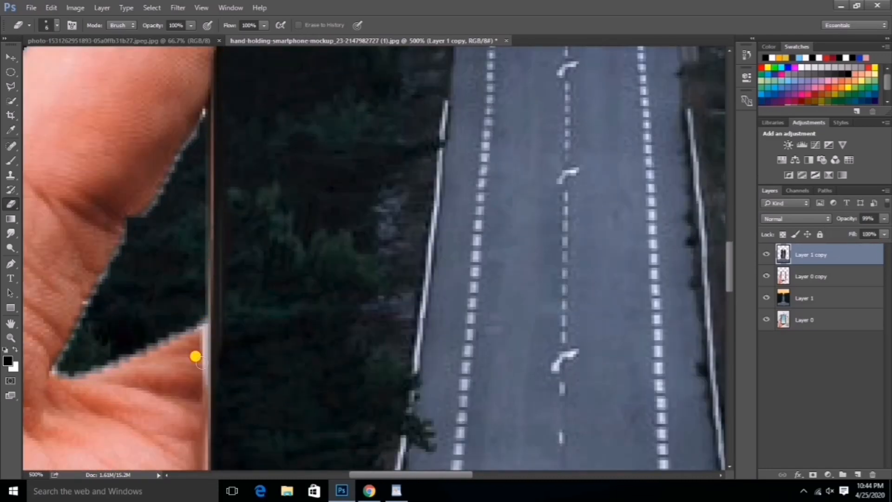
key("ctrl+minus")
key("ctrl+minus")
key("ctrl+minus")
key("ctrl+minus")
key("ctrl+minus")
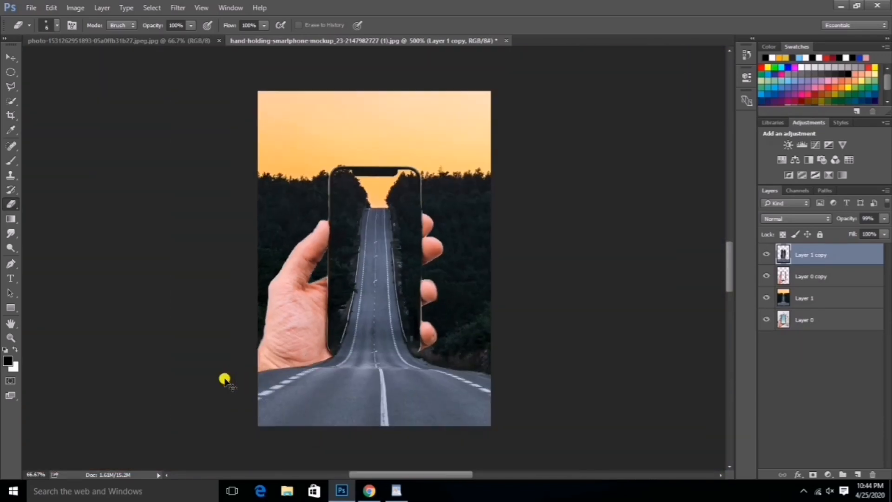
- Erase Layer 1 copy along the phone's right edge beside the fingers with the soft 6 px Eraser
left_click(11, 338)
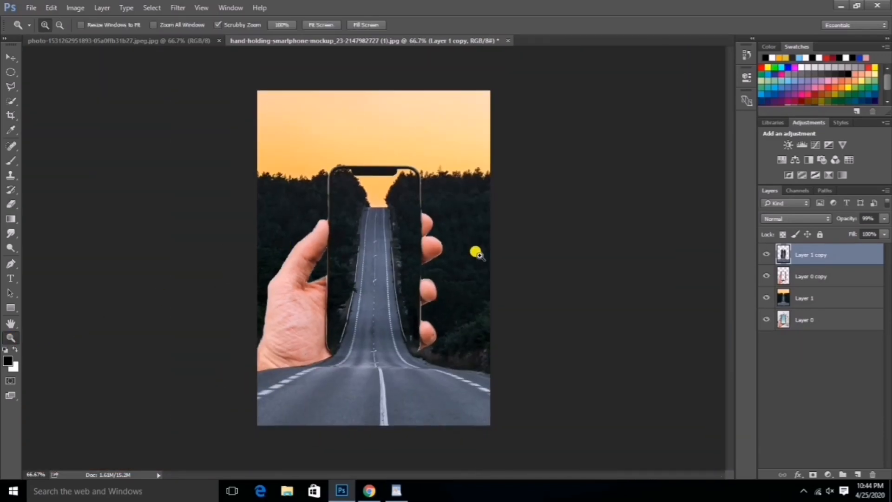
left_click(455, 255)
scroll(313, 253, "up", 8)
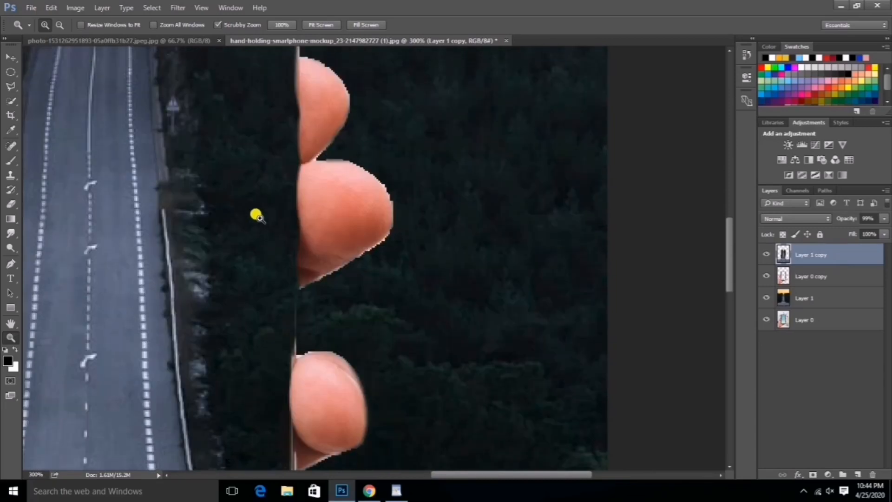
scroll(216, 165, "up", 2)
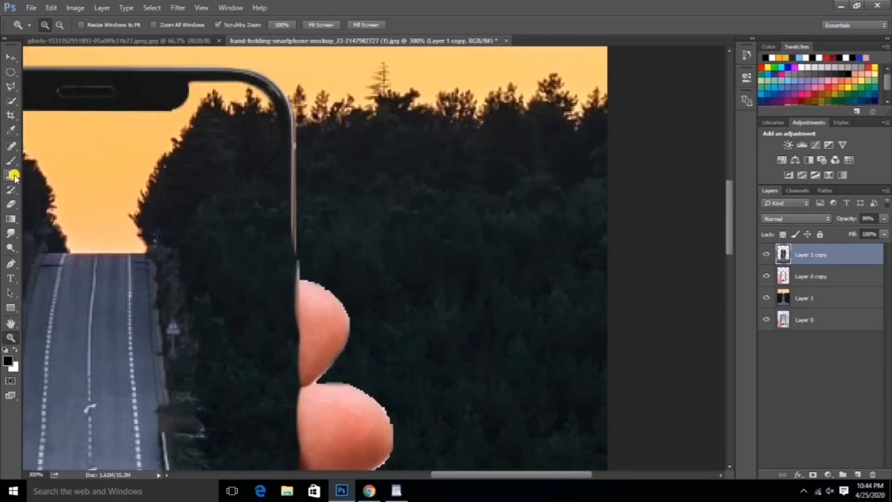
left_click(10, 205)
right_click(327, 139)
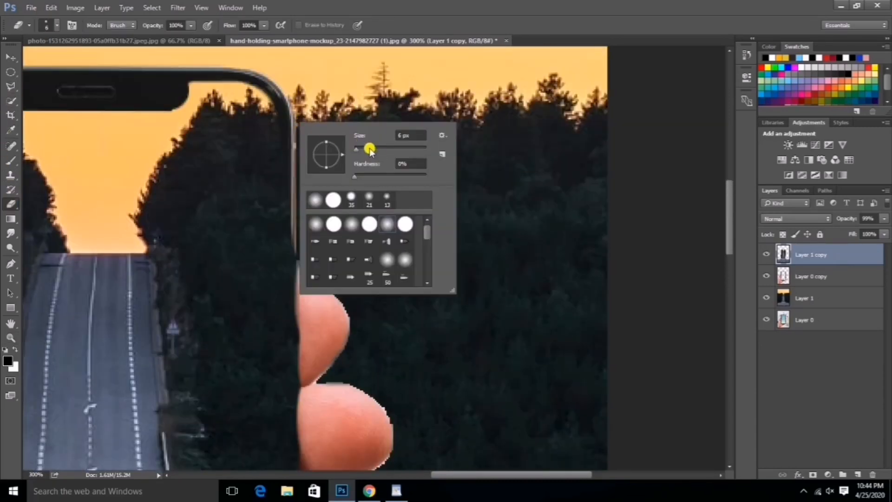
left_click_drag(370, 149, 364, 149)
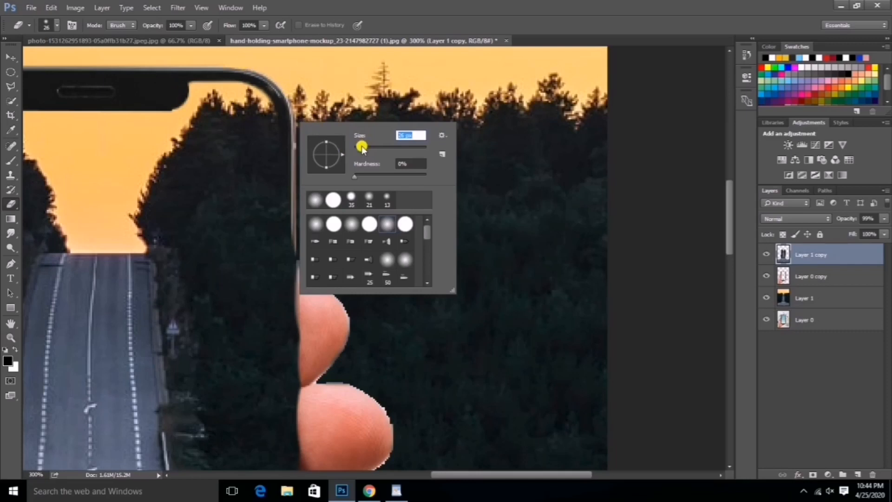
left_click(274, 95)
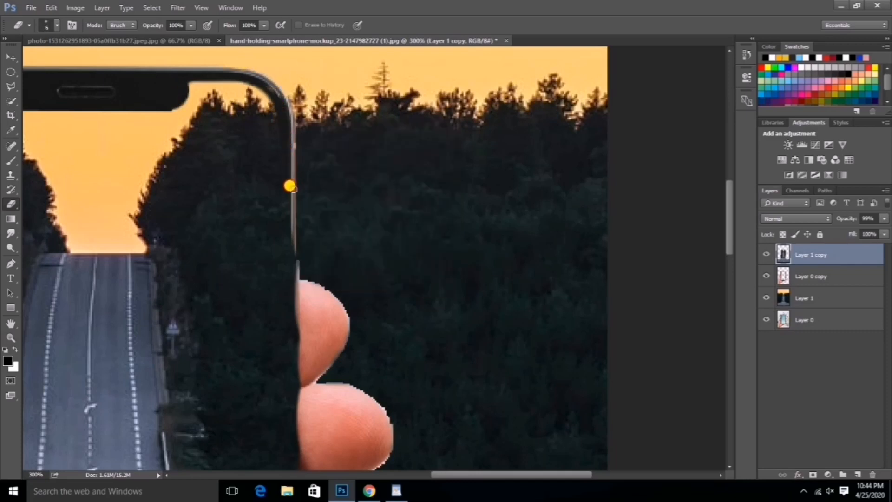
mouse_move(294, 217)
left_mouse_down()
mouse_move(293, 379)
mouse_move(293, 347)
left_mouse_up()
mouse_move(294, 406)
left_mouse_down()
mouse_move(299, 264)
mouse_move(290, 431)
mouse_move(294, 343)
left_mouse_up()
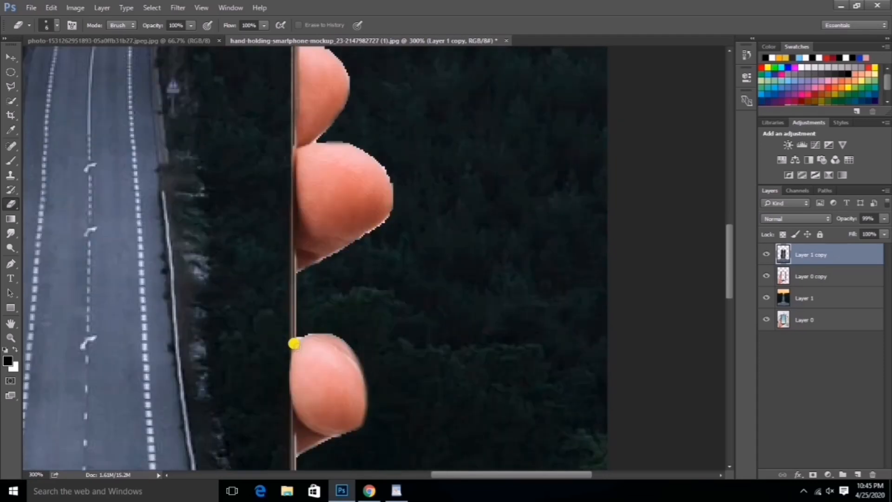
left_click_drag(289, 385, 295, 287)
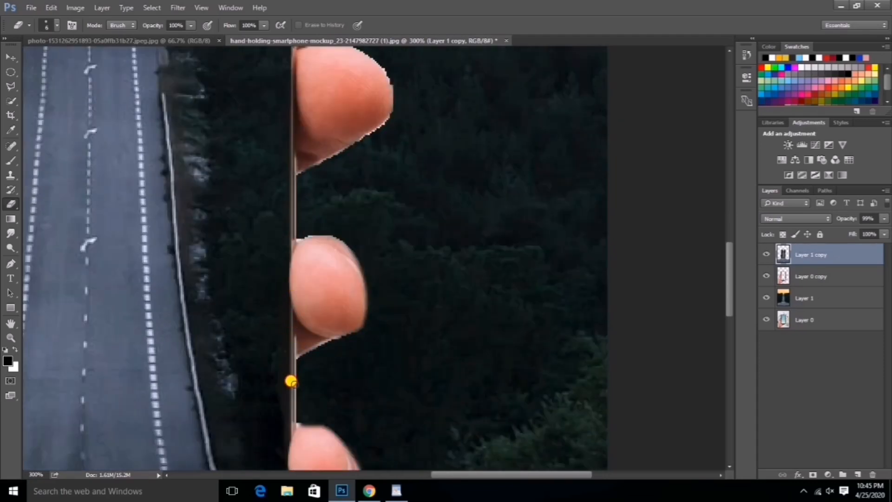
scroll(289, 446, "down", 5)
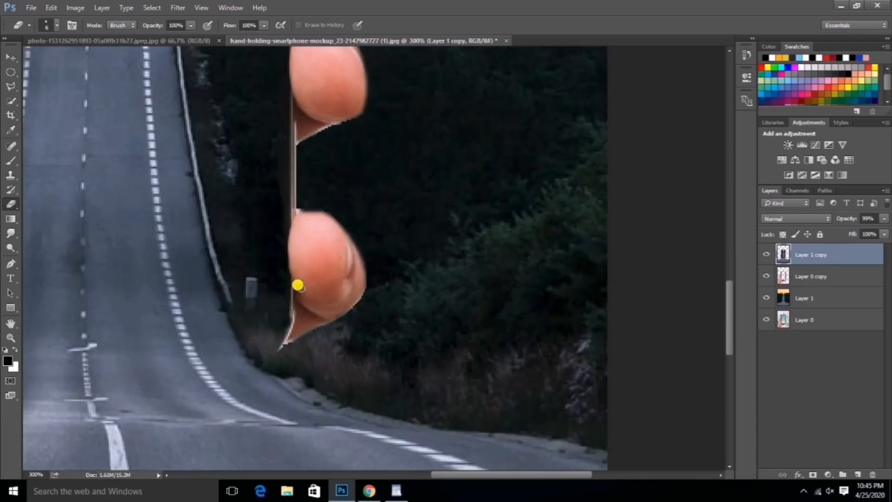
- Set Layer 1 copy's opacity to 50% and erase it around the phone's lower-right corner below the little finger
left_click(882, 219)
left_click_drag(883, 231, 852, 230)
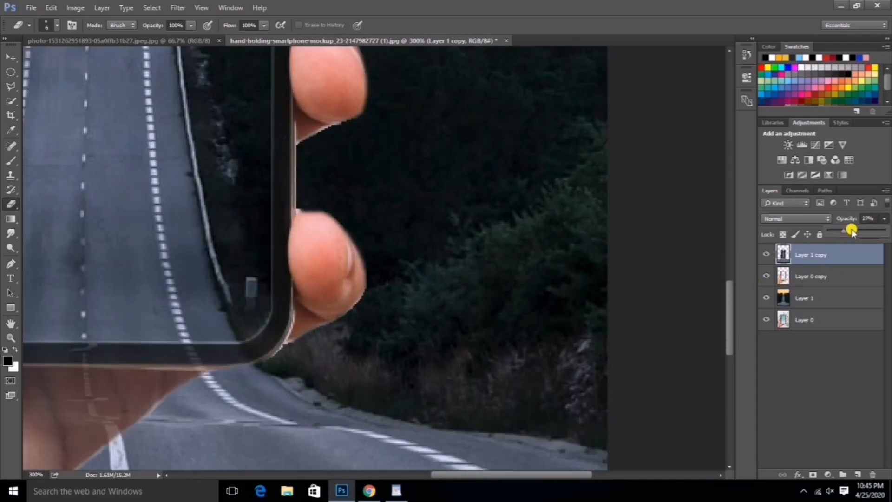
left_click(292, 310)
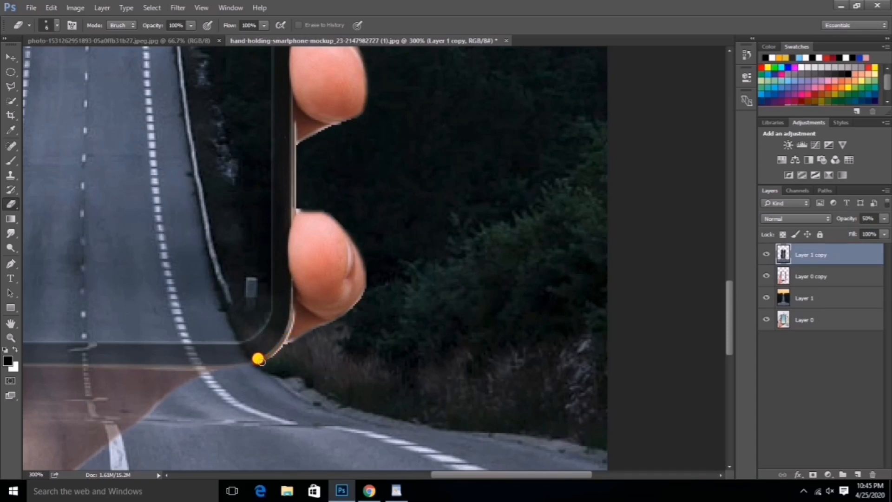
- Erase Layer 1 copy over the lower palm and wrist down to the road's left verge with a soft 26 px Eraser
left_click(413, 479)
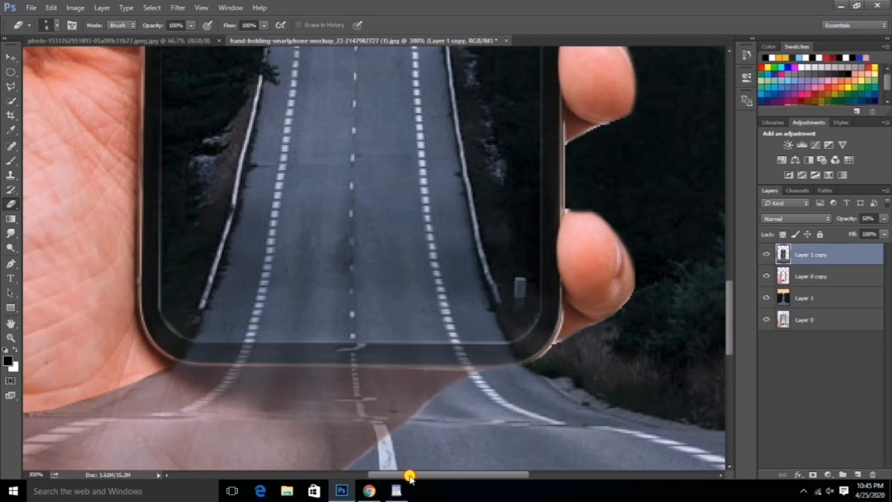
mouse_move(410, 476)
left_mouse_down()
mouse_move(355, 482)
mouse_move(366, 477)
left_mouse_up()
scroll(253, 380, "down", 1)
scroll(326, 325, "down", 1)
right_click(312, 280)
left_click(388, 303)
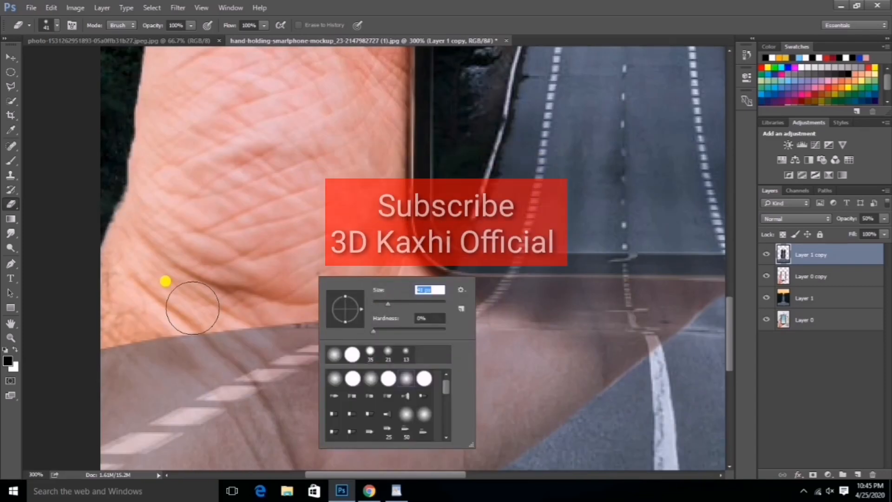
left_click_drag(387, 303, 382, 303)
mouse_move(236, 327)
left_mouse_down()
mouse_move(129, 369)
mouse_move(169, 320)
mouse_move(141, 332)
mouse_move(149, 355)
mouse_move(241, 324)
mouse_move(227, 350)
mouse_move(320, 303)
left_mouse_up()
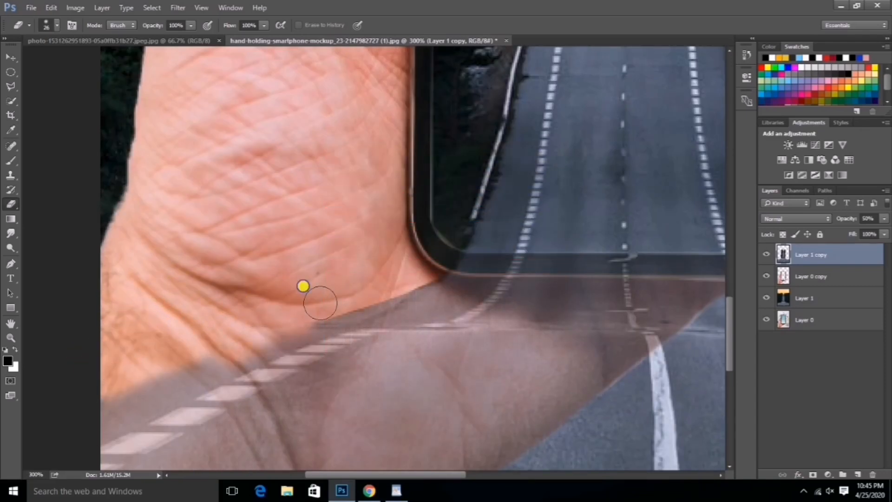
- Reduce the soft Eraser to 18 px and erase Layer 1 copy over the palm beside the phone's lower-left corner
right_click(320, 303)
left_click(388, 328)
left_click(371, 268)
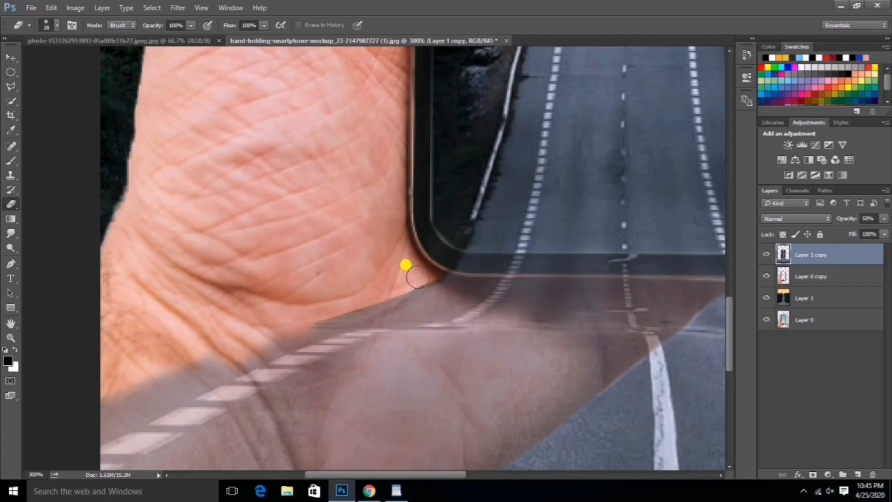
mouse_move(405, 265)
left_mouse_down()
mouse_move(291, 315)
mouse_move(236, 327)
mouse_move(94, 397)
mouse_move(121, 372)
left_mouse_up()
- Refine the erased boundary of Layer 1 copy along the road's left edge across the wrist with a soft 15 px Eraser
scroll(186, 291, "down", 2)
right_click(205, 254)
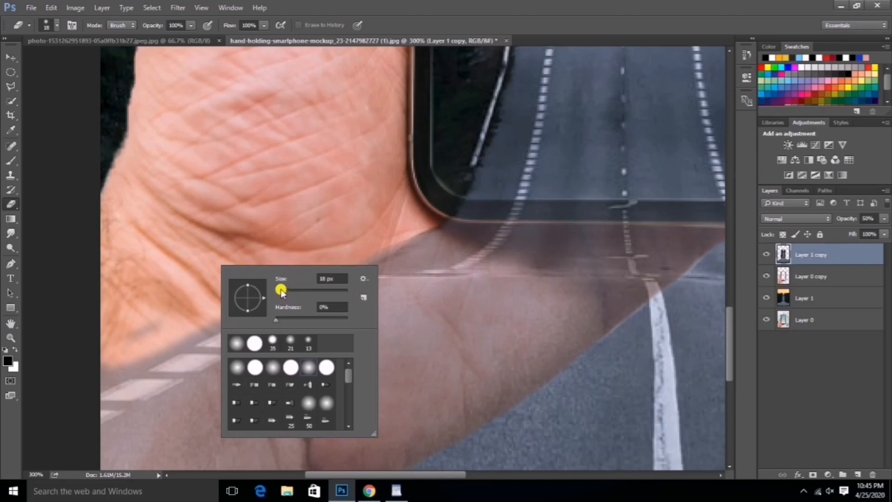
left_click(280, 291)
left_click(176, 291)
mouse_move(145, 326)
left_mouse_down()
mouse_move(164, 312)
mouse_move(98, 383)
mouse_move(227, 309)
mouse_move(111, 370)
mouse_move(121, 342)
left_mouse_up()
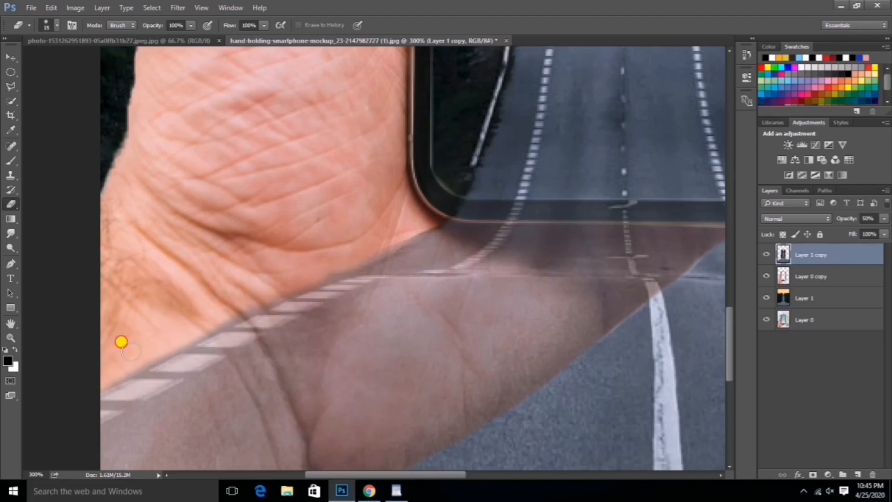
left_click_drag(248, 300, 84, 382)
left_click_drag(420, 226, 217, 315)
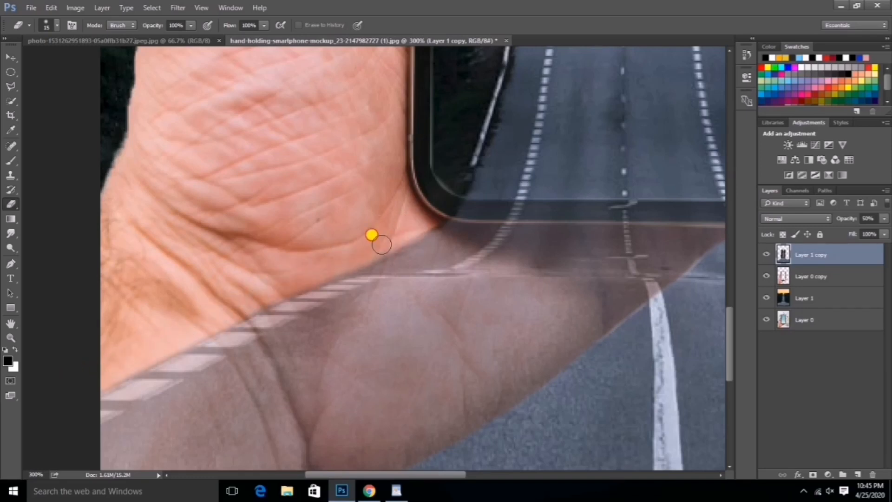
- Restore Layer 1 copy's opacity to 100% and view the whole composite
key("ctrl+minus")
key("ctrl+minus")
key("ctrl+minus")
key("ctrl+minus")
key("ctrl+minus")
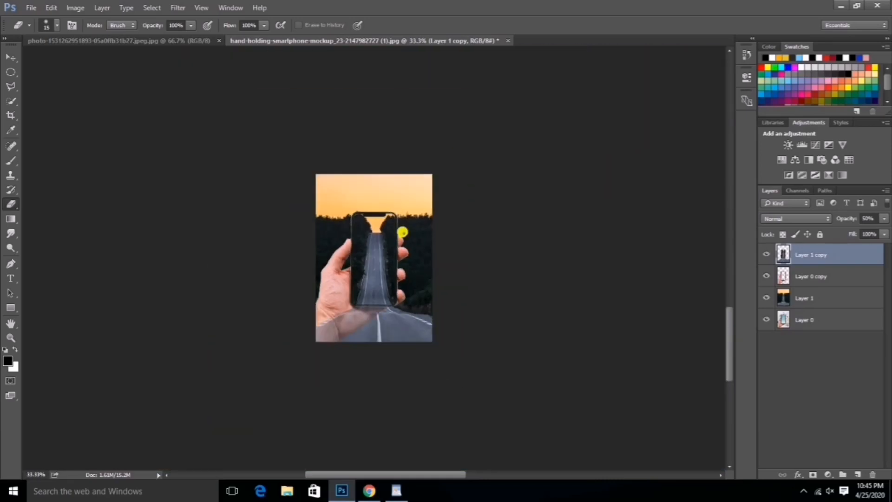
left_click(10, 336)
left_click(458, 239)
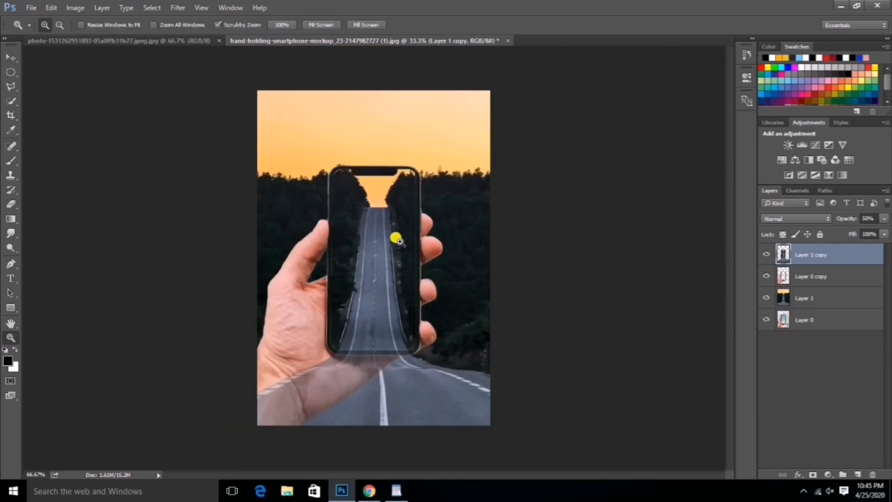
left_click(886, 219)
left_click_drag(867, 232, 889, 233)
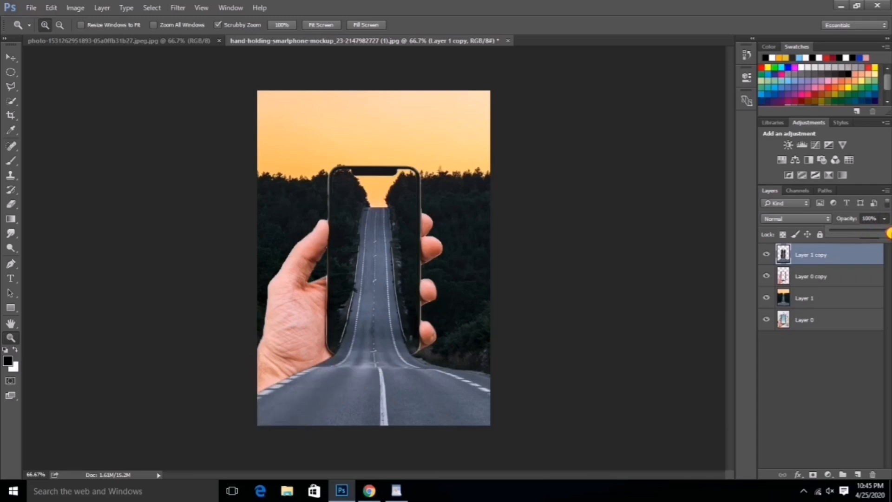
- Apply a Gaussian Blur with a 3.5 pixel radius to the background road photo on Layer 1
left_click(831, 297)
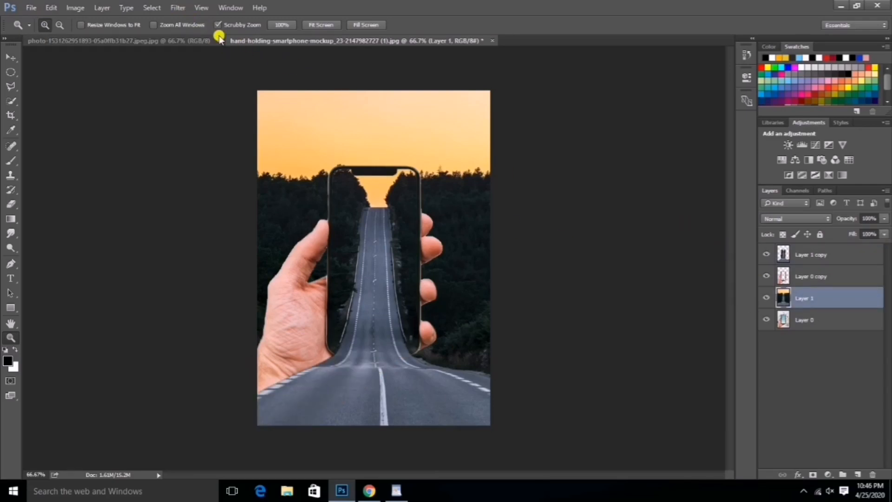
left_click(177, 8)
mouse_move(285, 129)
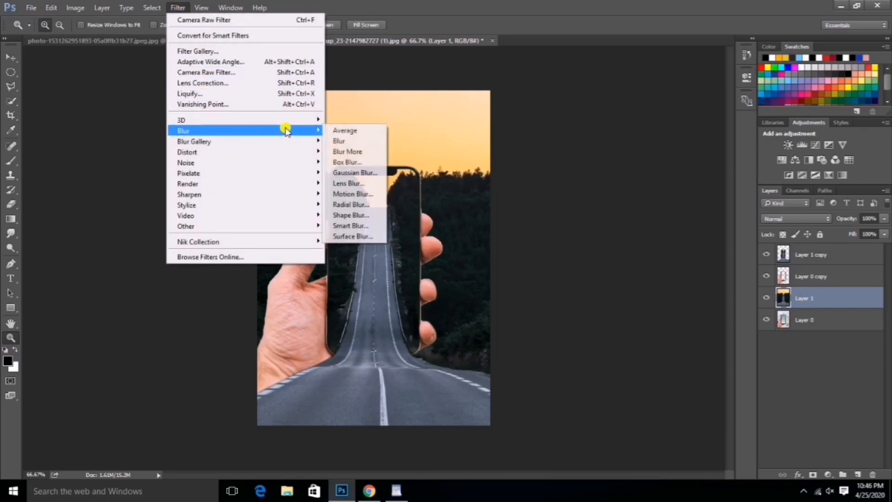
left_click(357, 170)
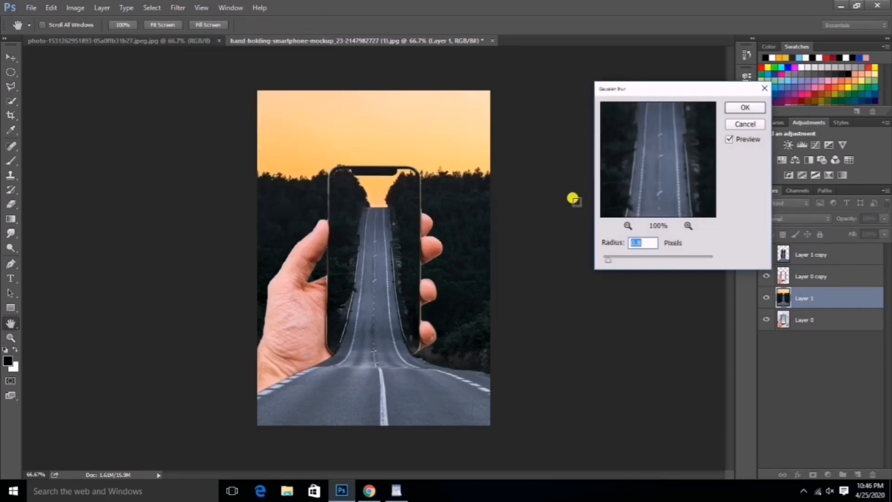
left_click(636, 258)
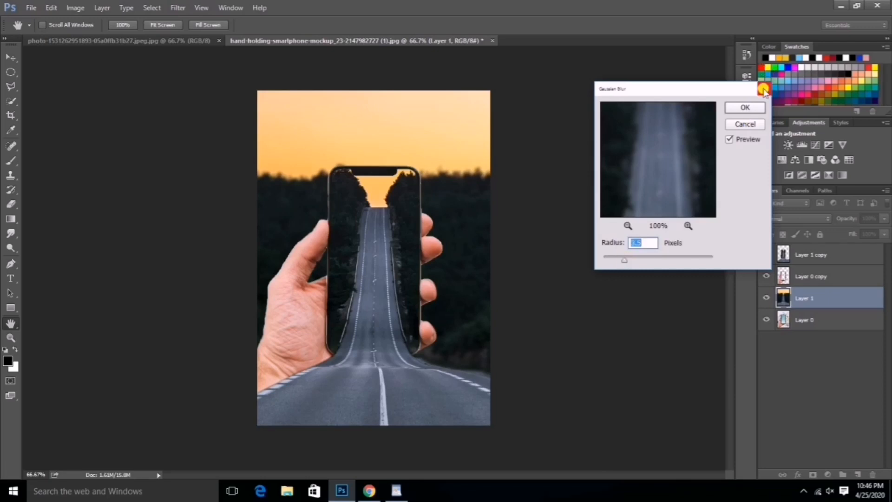
left_click(744, 108)
- Select Layer 0 copy and toggle its visibility to check that it holds the hand cutout around the thumb
key("z")
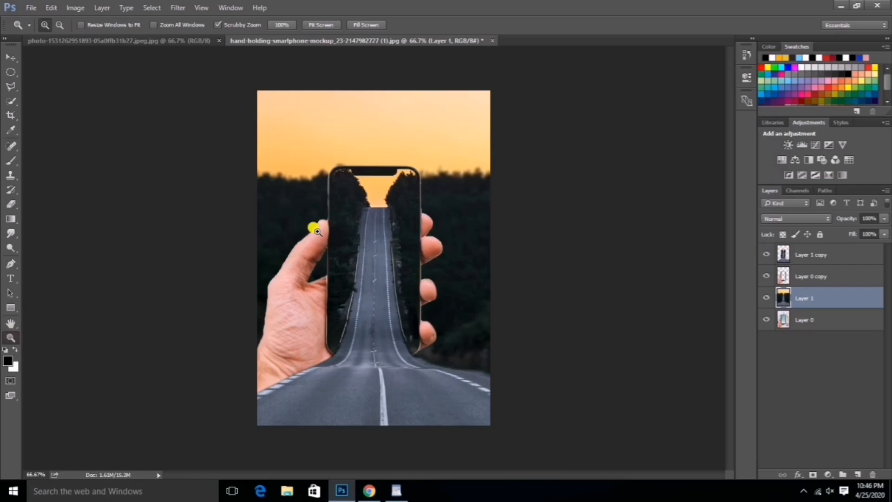
left_click_drag(316, 230, 449, 250)
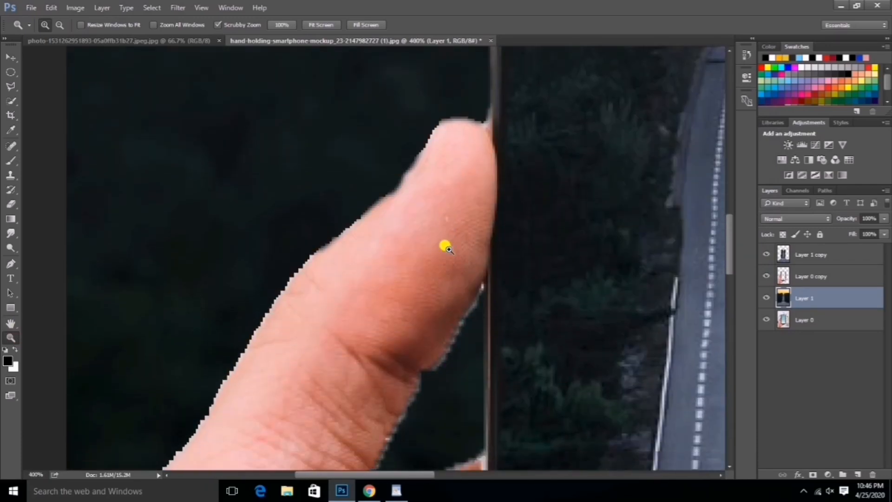
left_click(809, 277)
left_click(766, 277)
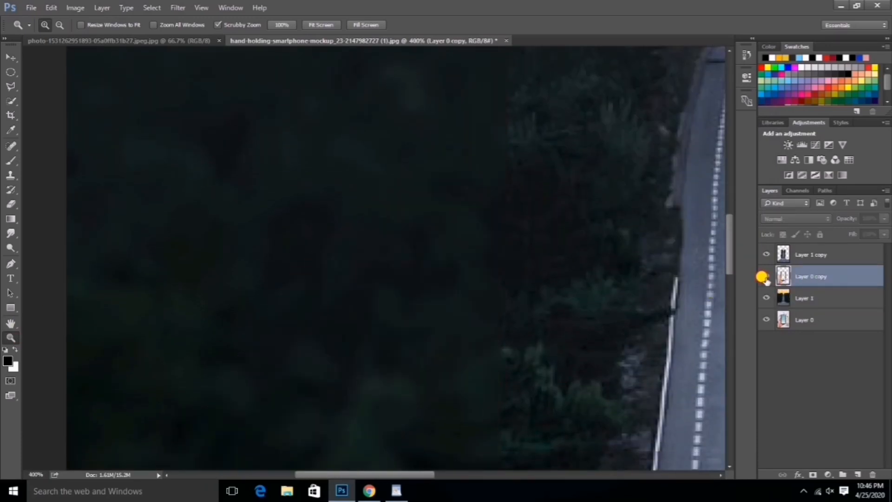
left_click(766, 276)
- Erase the jagged outline of Layer 0 copy around the thumb tip with a soft 10 px Eraser
left_click(10, 203)
right_click(312, 194)
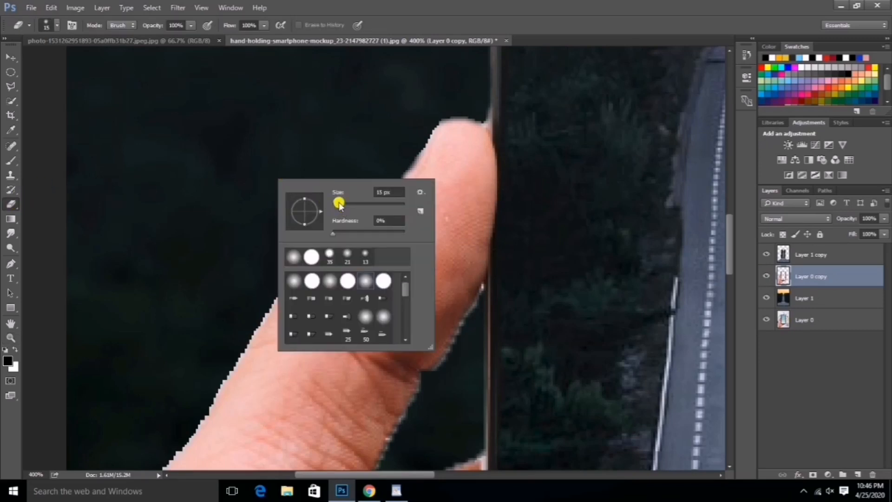
left_click_drag(339, 205, 339, 206)
left_click(355, 147)
right_click(392, 139)
left_click_drag(452, 167, 450, 166)
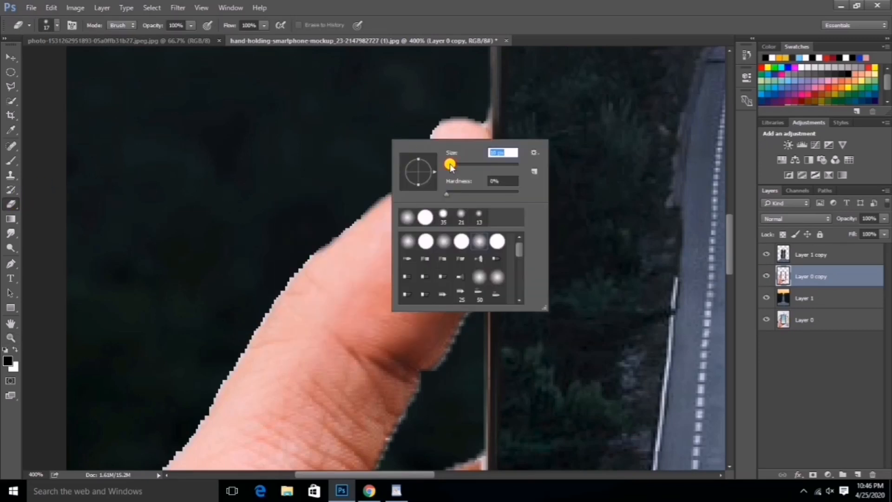
left_click(470, 97)
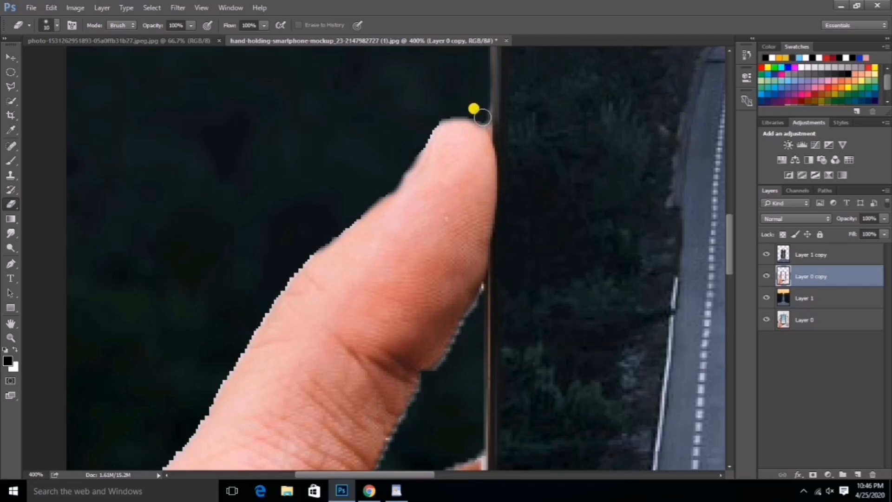
- Smooth the thumb's inner edge on Layer 0 copy in the gap beside the phone with a soft 9 px Eraser
scroll(443, 99, "down", 2)
right_click(497, 242)
left_click_drag(542, 264, 541, 264)
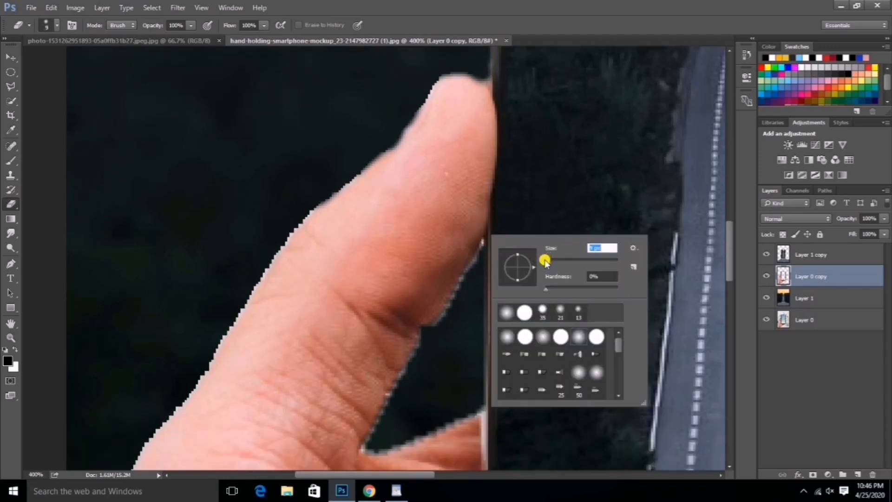
mouse_move(479, 261)
left_mouse_down()
mouse_move(368, 445)
mouse_move(403, 440)
mouse_move(389, 444)
mouse_move(472, 405)
left_mouse_up()
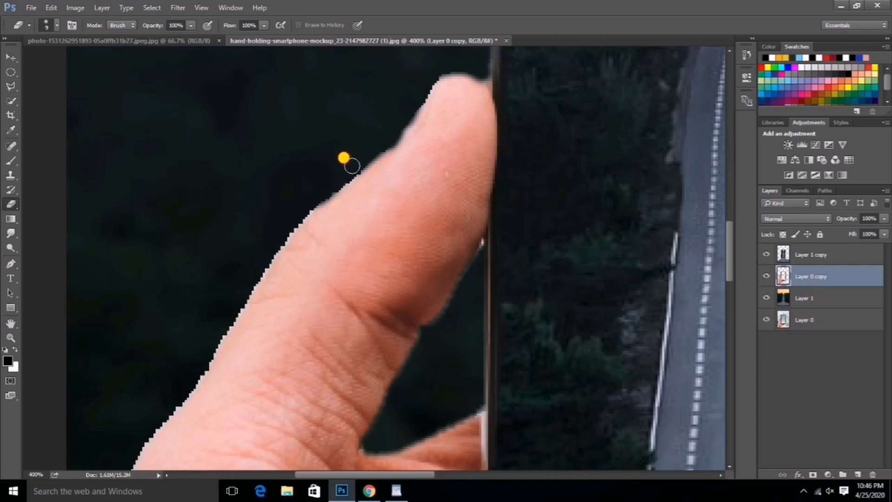
- Erase the jagged fringe of Layer 0 copy along the thumb's outer edge down to its base
mouse_move(344, 159)
left_mouse_down()
mouse_move(259, 243)
mouse_move(174, 387)
mouse_move(122, 428)
left_mouse_up()
scroll(140, 255, "down", 5)
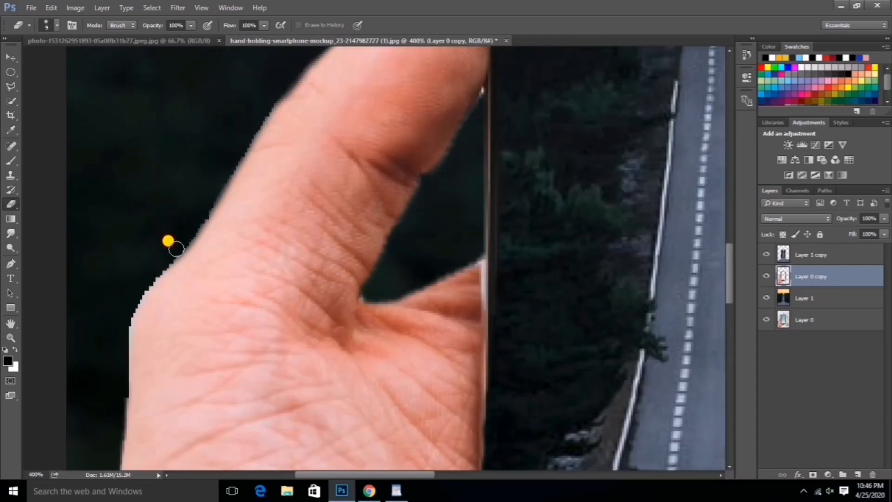
mouse_move(176, 249)
left_mouse_down()
mouse_move(128, 298)
mouse_move(152, 262)
mouse_move(122, 303)
mouse_move(143, 271)
mouse_move(122, 330)
mouse_move(122, 312)
mouse_move(205, 193)
left_mouse_up()
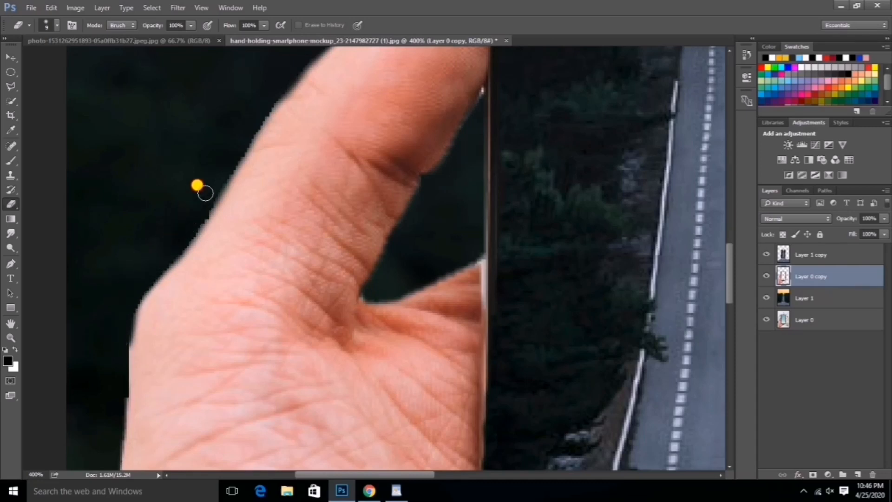
scroll(251, 124, "up", 4)
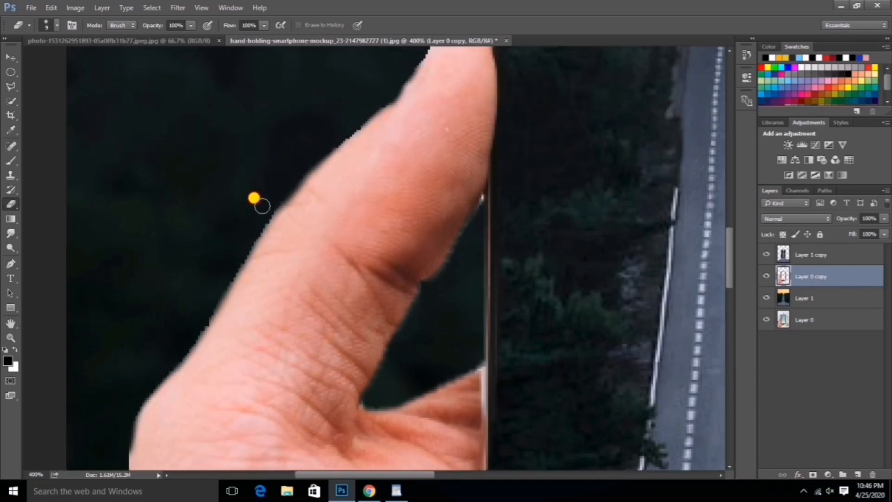
- Smooth the outer edge of the palm and wrist on Layer 0 copy down to the road with the soft Eraser
scroll(119, 302, "down", 8)
mouse_move(120, 234)
left_mouse_down()
mouse_move(108, 330)
mouse_move(116, 283)
mouse_move(116, 325)
mouse_move(105, 299)
left_mouse_up()
scroll(104, 295, "down", 4)
left_click_drag(114, 249, 84, 412)
scroll(93, 353, "down", 2)
mouse_move(100, 293)
left_mouse_down()
mouse_move(85, 374)
mouse_move(57, 441)
left_mouse_up()
scroll(97, 351, "down", 7)
scroll(339, 373, "down", 2)
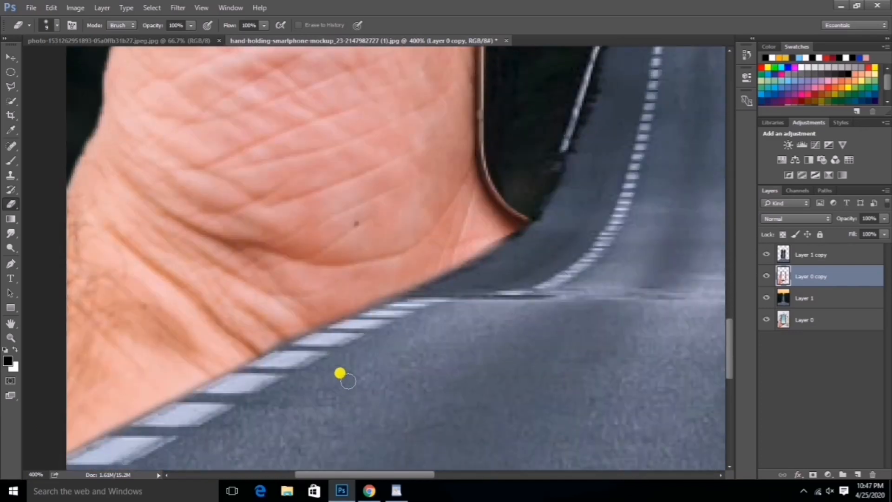
- Soften Layer 1 copy's road verge from the phone's lower-right corner to the image's right edge with the 9 px Eraser
left_click_drag(403, 475, 540, 476)
left_click(825, 298)
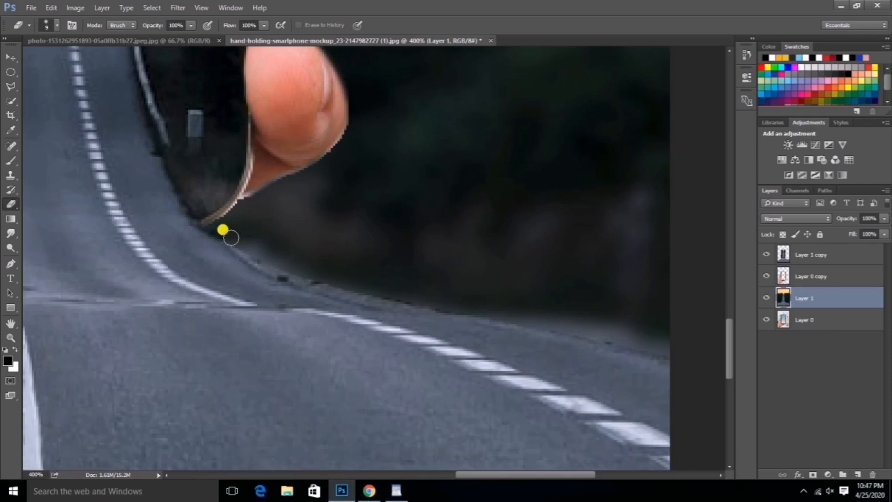
left_click(830, 255)
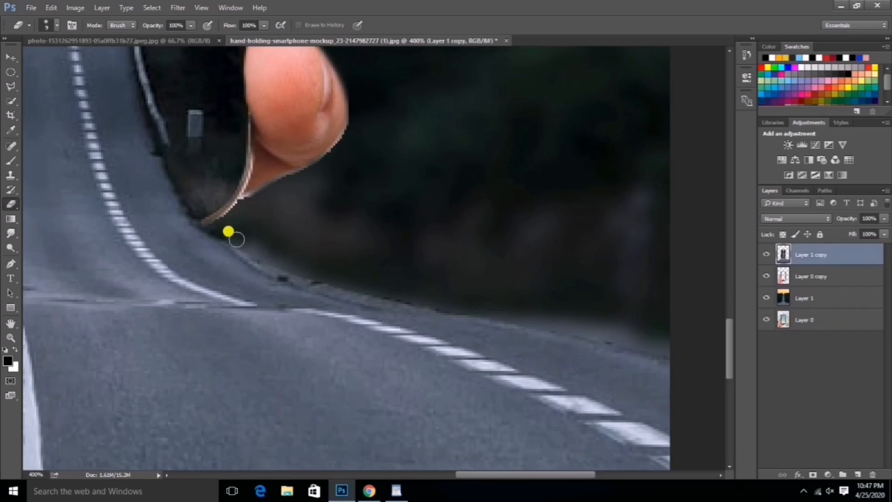
left_click_drag(213, 229, 251, 242)
left_click_drag(415, 296, 474, 304)
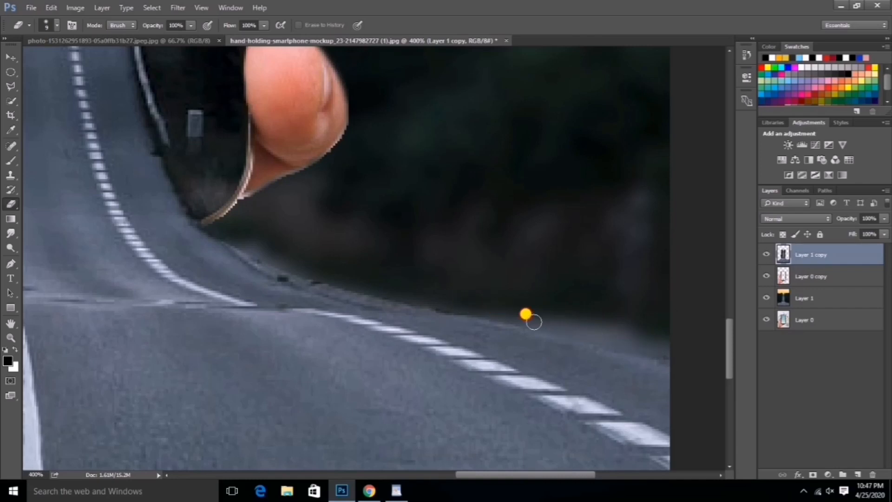
mouse_move(534, 322)
left_mouse_down()
mouse_move(366, 280)
mouse_move(293, 232)
left_mouse_up()
- Erase the fringe of Layer 0 copy beneath the little finger and along the phone's lower-right corner
scroll(330, 231, "up", 2)
left_click(820, 282)
scroll(269, 264, "up", 1)
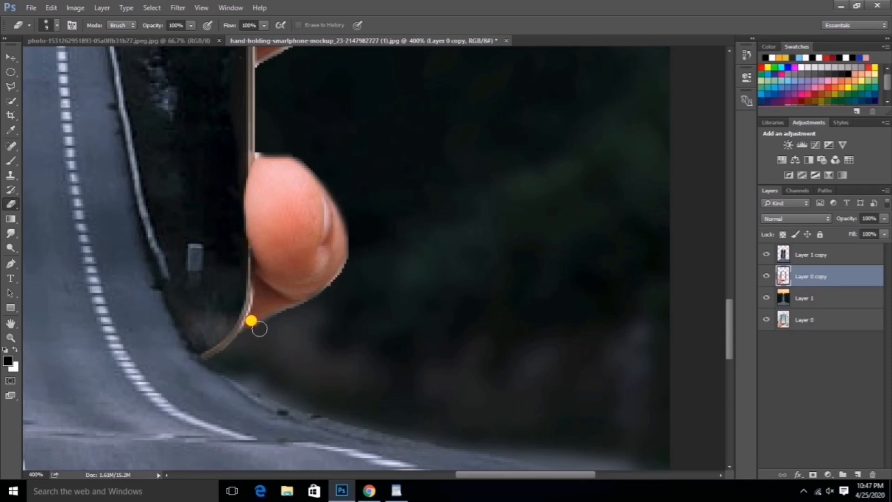
mouse_move(251, 321)
left_mouse_down()
mouse_move(346, 279)
mouse_move(320, 298)
mouse_move(347, 266)
mouse_move(354, 237)
mouse_move(346, 277)
mouse_move(324, 296)
mouse_move(316, 288)
mouse_move(223, 346)
left_mouse_up()
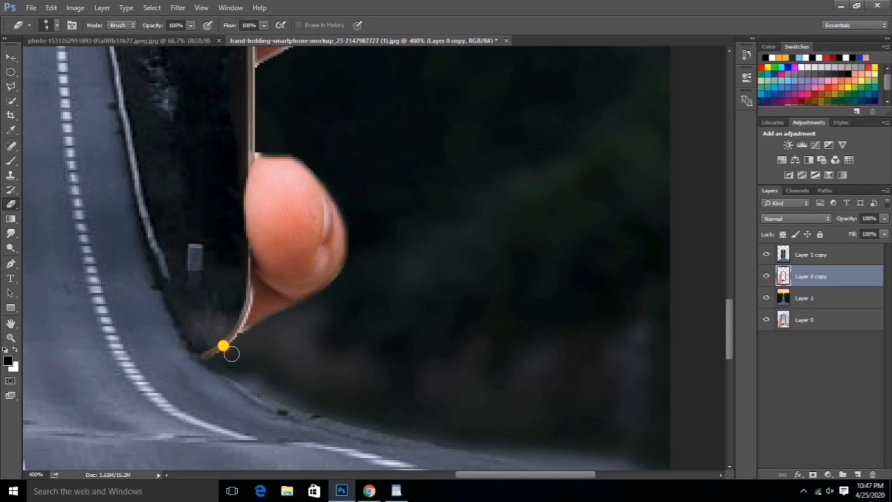
- Set the Eraser to 6 px and smooth Layer 0 copy's edge below and over the top of the ring finger
scroll(316, 265, "up", 2)
right_click(341, 171)
left_click_drag(401, 193, 398, 194)
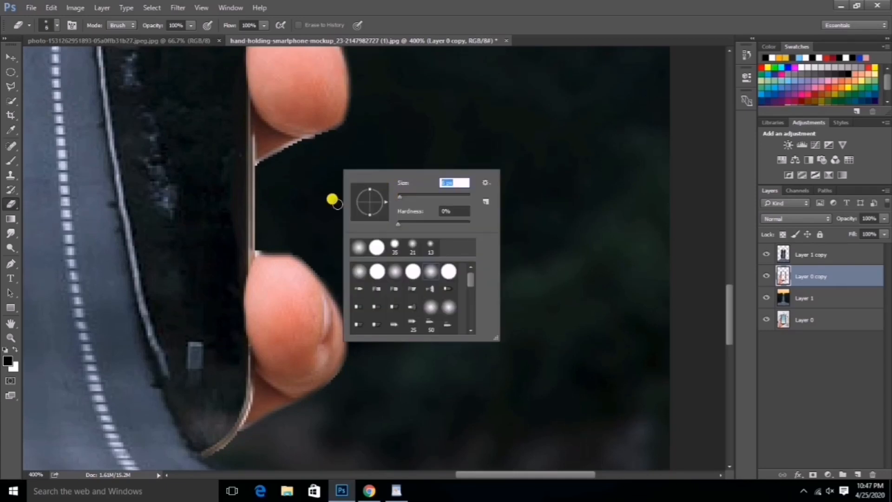
left_click(282, 215)
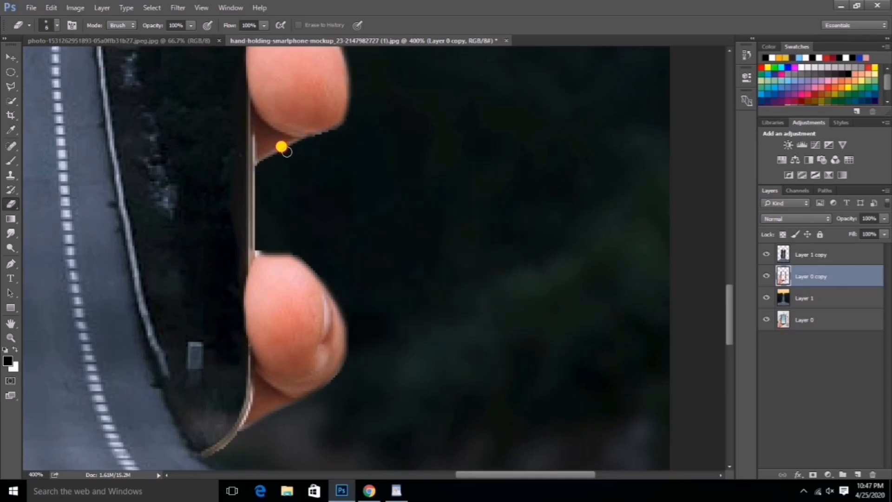
scroll(313, 151, "up", 9)
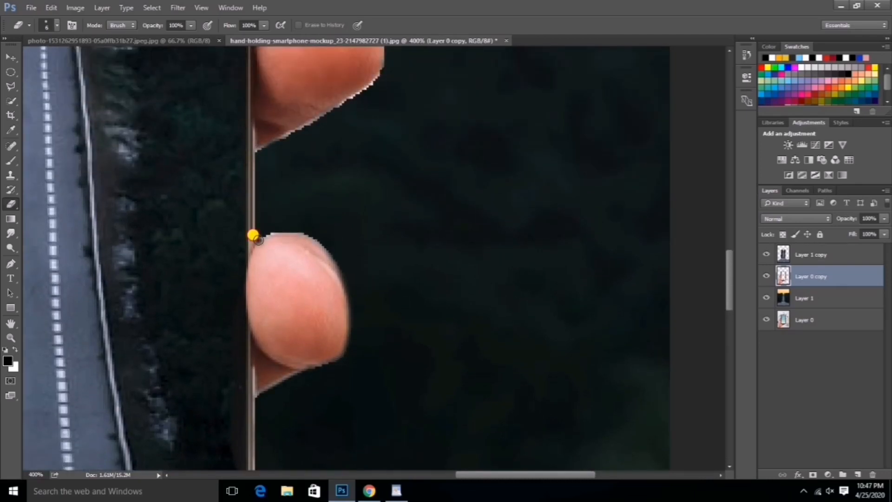
mouse_move(258, 240)
left_mouse_down()
mouse_move(305, 230)
mouse_move(345, 272)
left_mouse_up()
- Erase the jagged fringe of Layer 0 copy around the middle finger and the uppermost fingertip beside the phone
scroll(336, 191, "up", 5)
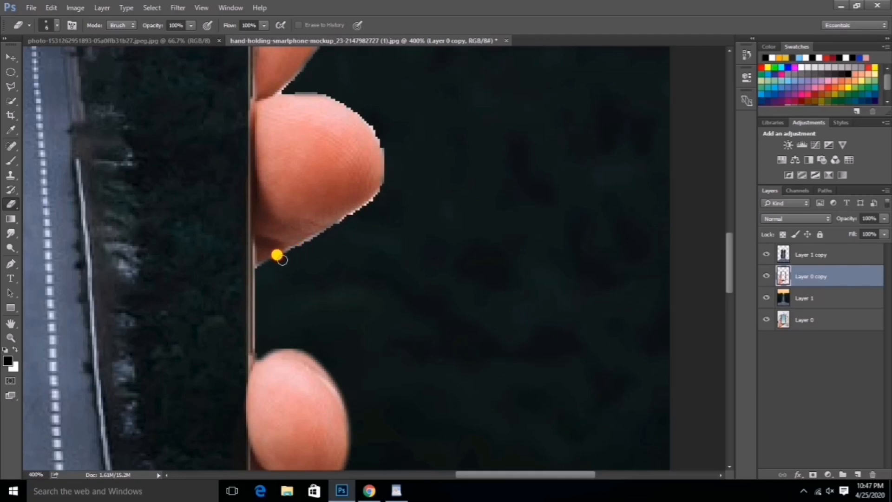
mouse_move(343, 214)
left_mouse_down()
mouse_move(382, 177)
mouse_move(372, 130)
left_mouse_up()
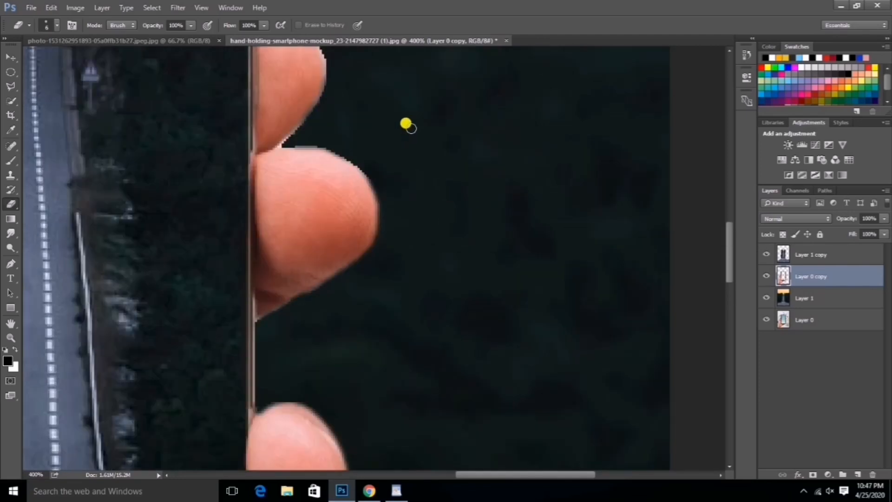
scroll(362, 112, "up", 10)
left_click_drag(260, 188, 305, 203)
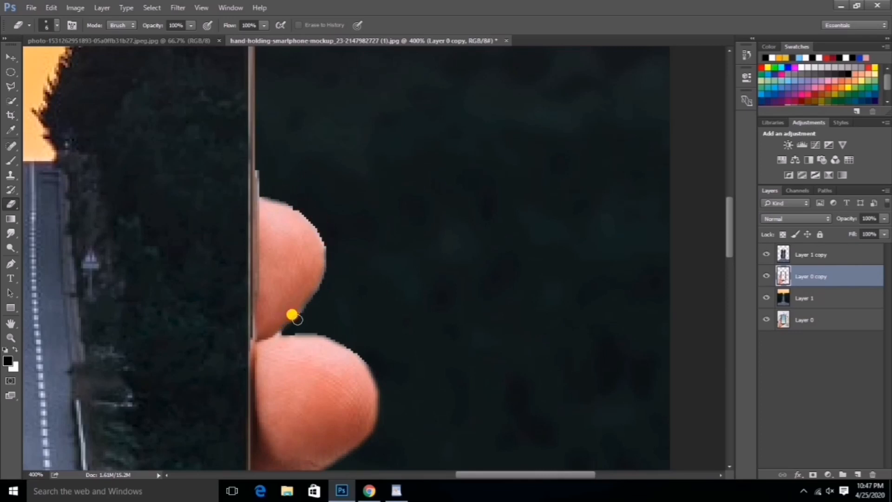
mouse_move(292, 315)
left_mouse_down()
mouse_move(321, 265)
mouse_move(311, 217)
left_mouse_up()
scroll(281, 161, "up", 11)
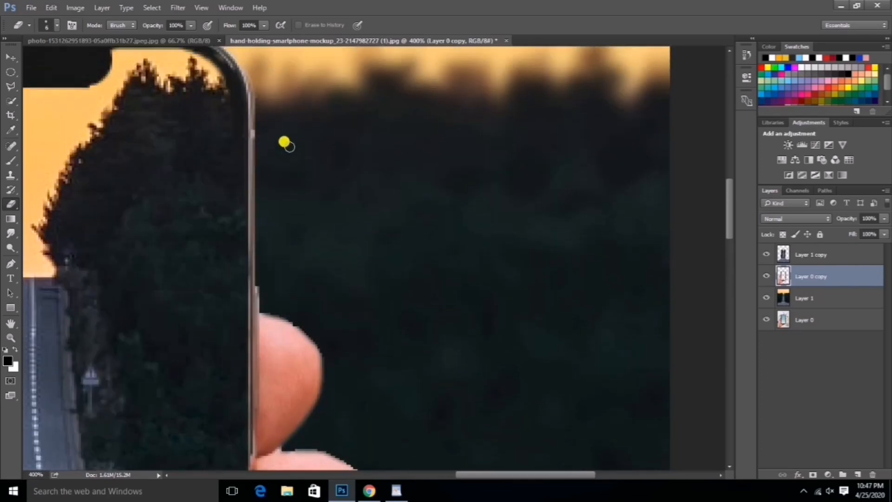
- Extend the Crop frame outward beyond the left edge of the composite's canvas
key("ctrl+0")
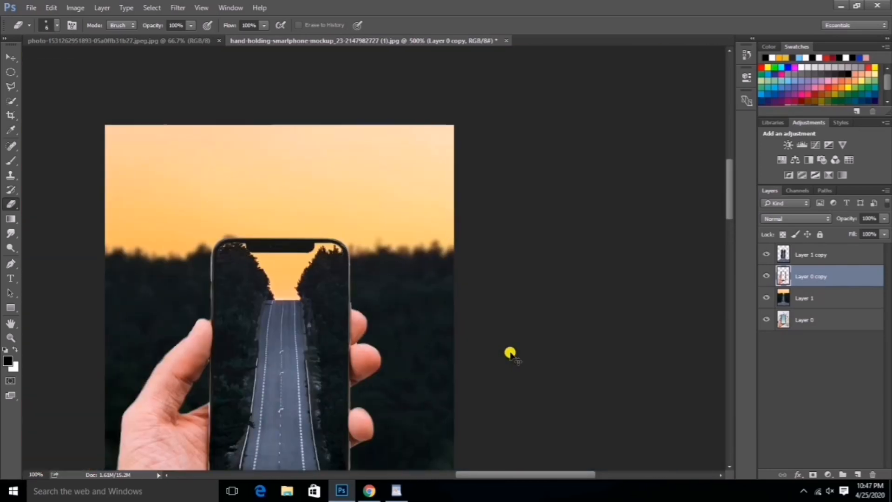
key("ctrl+minus")
key("ctrl+minus")
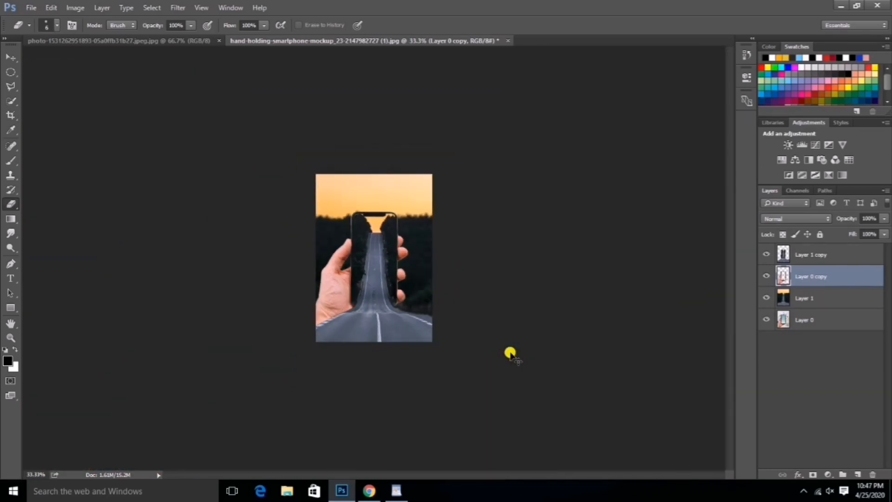
left_click(9, 119)
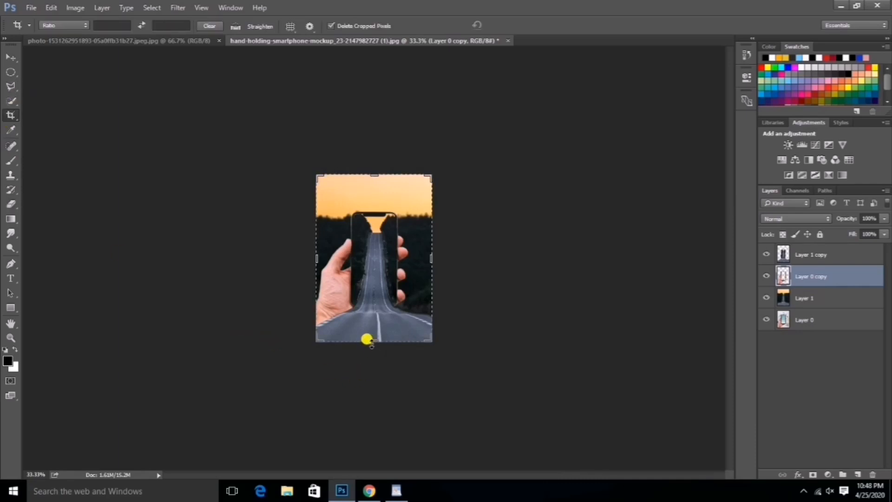
left_click_drag(317, 258, 292, 259)
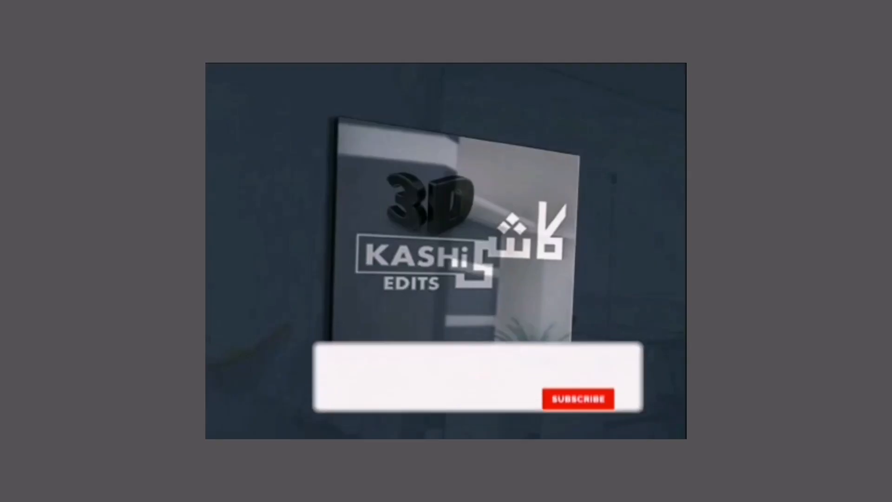